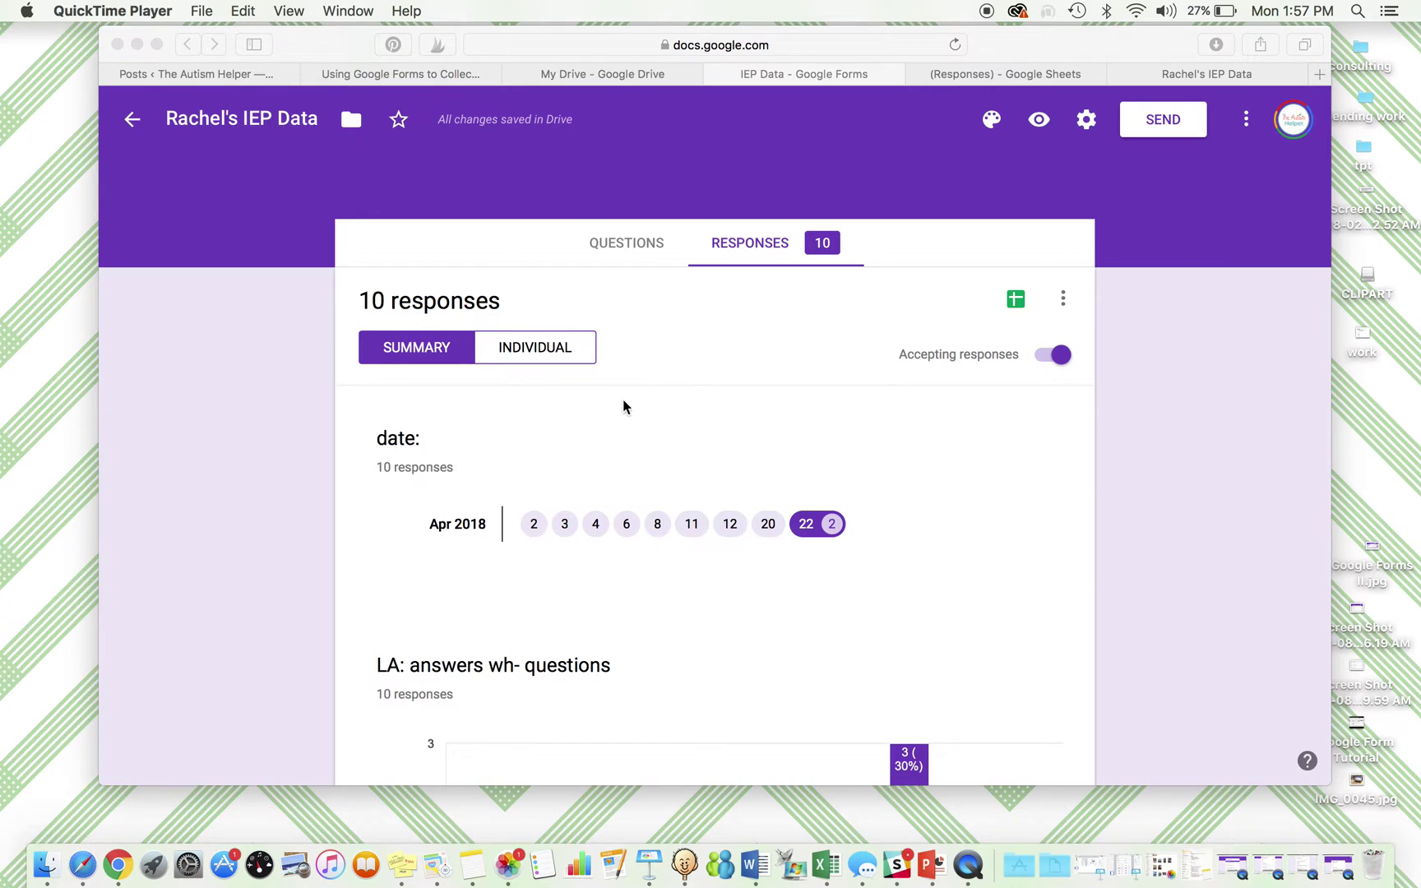
Step: Review the 10 response summaries, then switch the IEP Data form to its Questions view
scroll(623, 406, "down", 1)
scroll(623, 406, "down", 15)
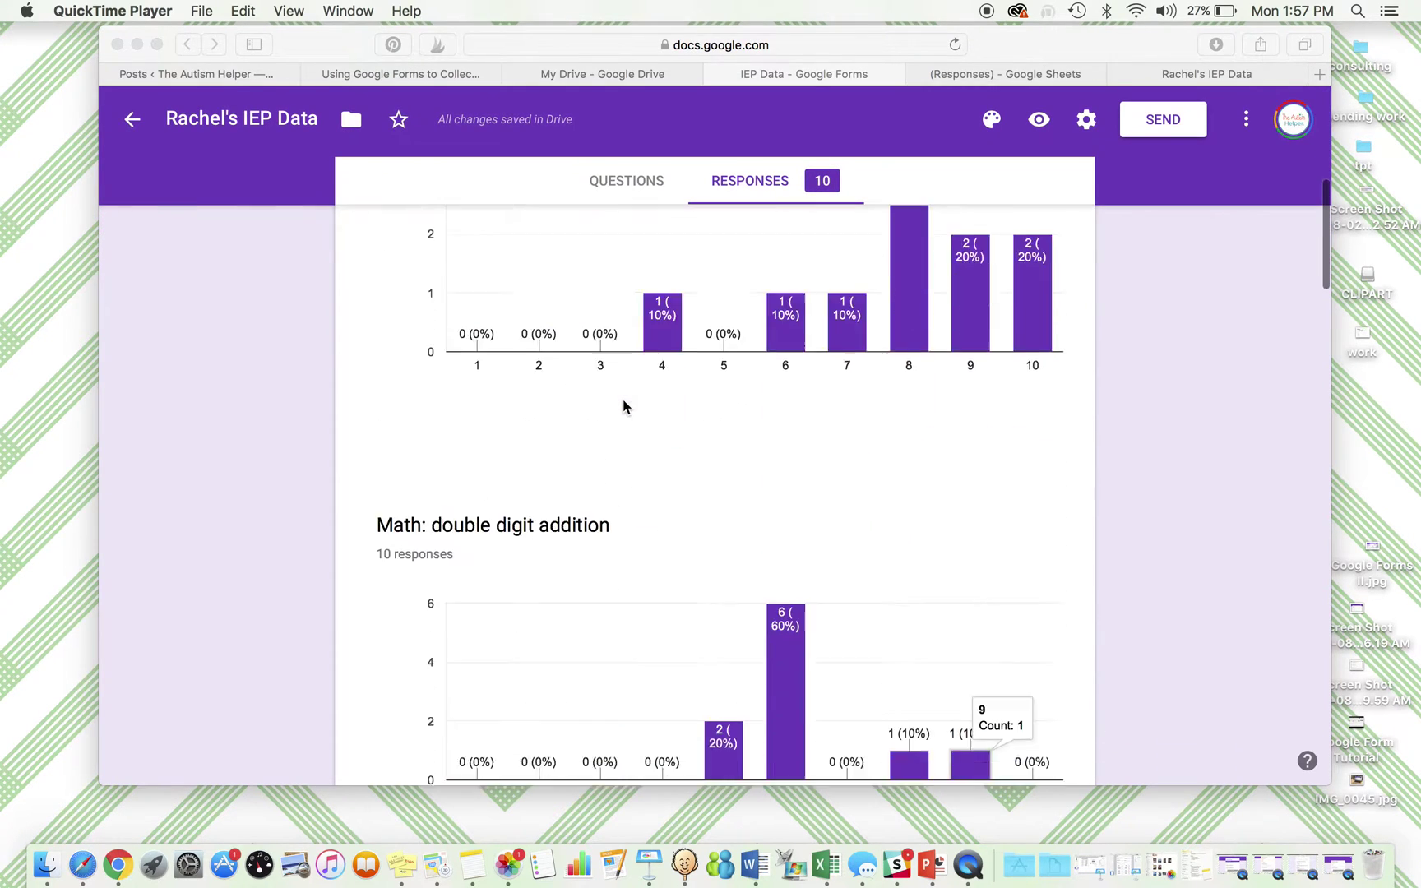
scroll(622, 399, "down", 10)
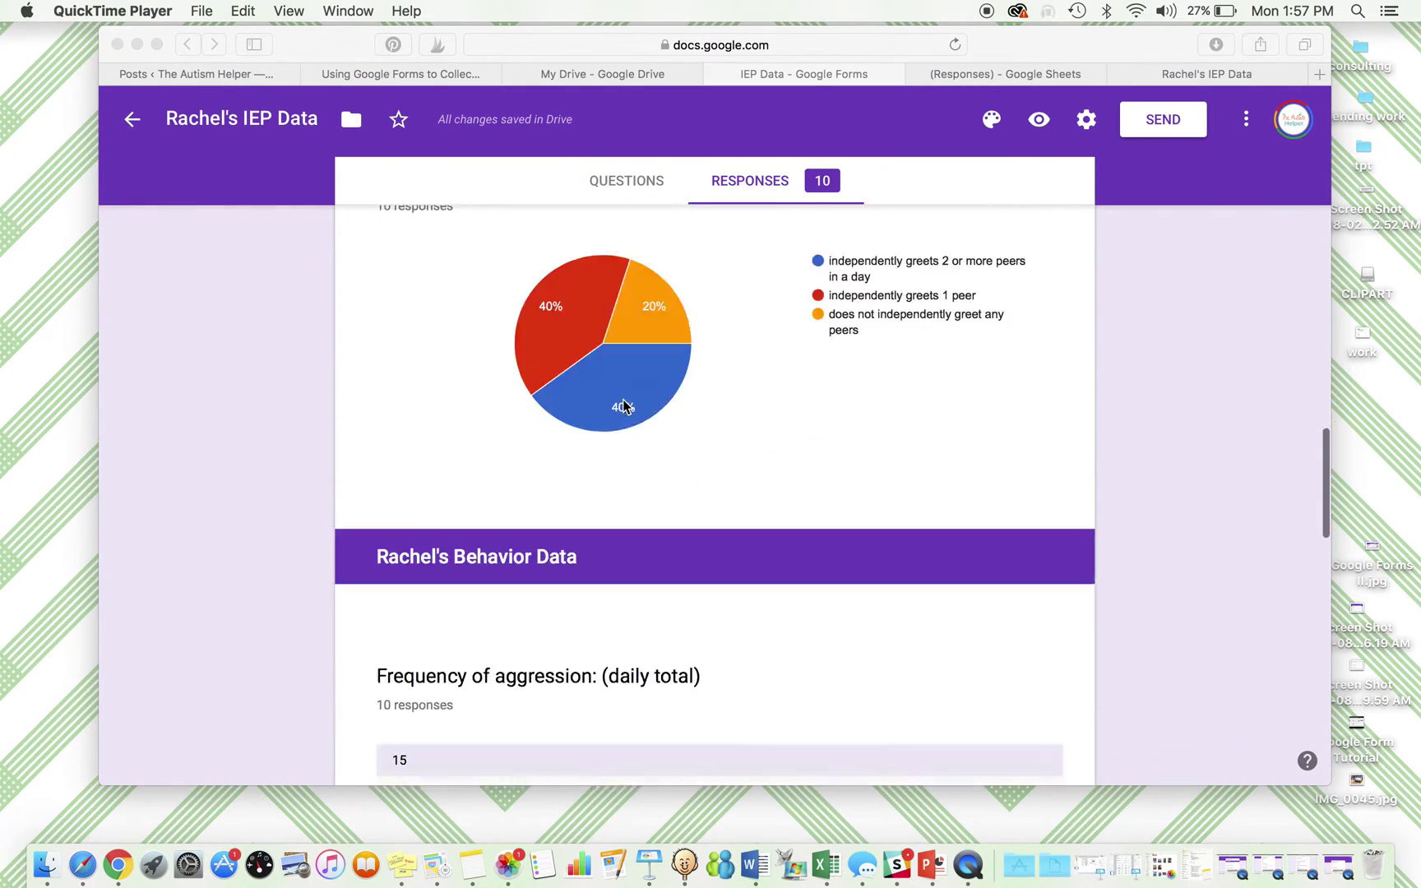
left_click(622, 182)
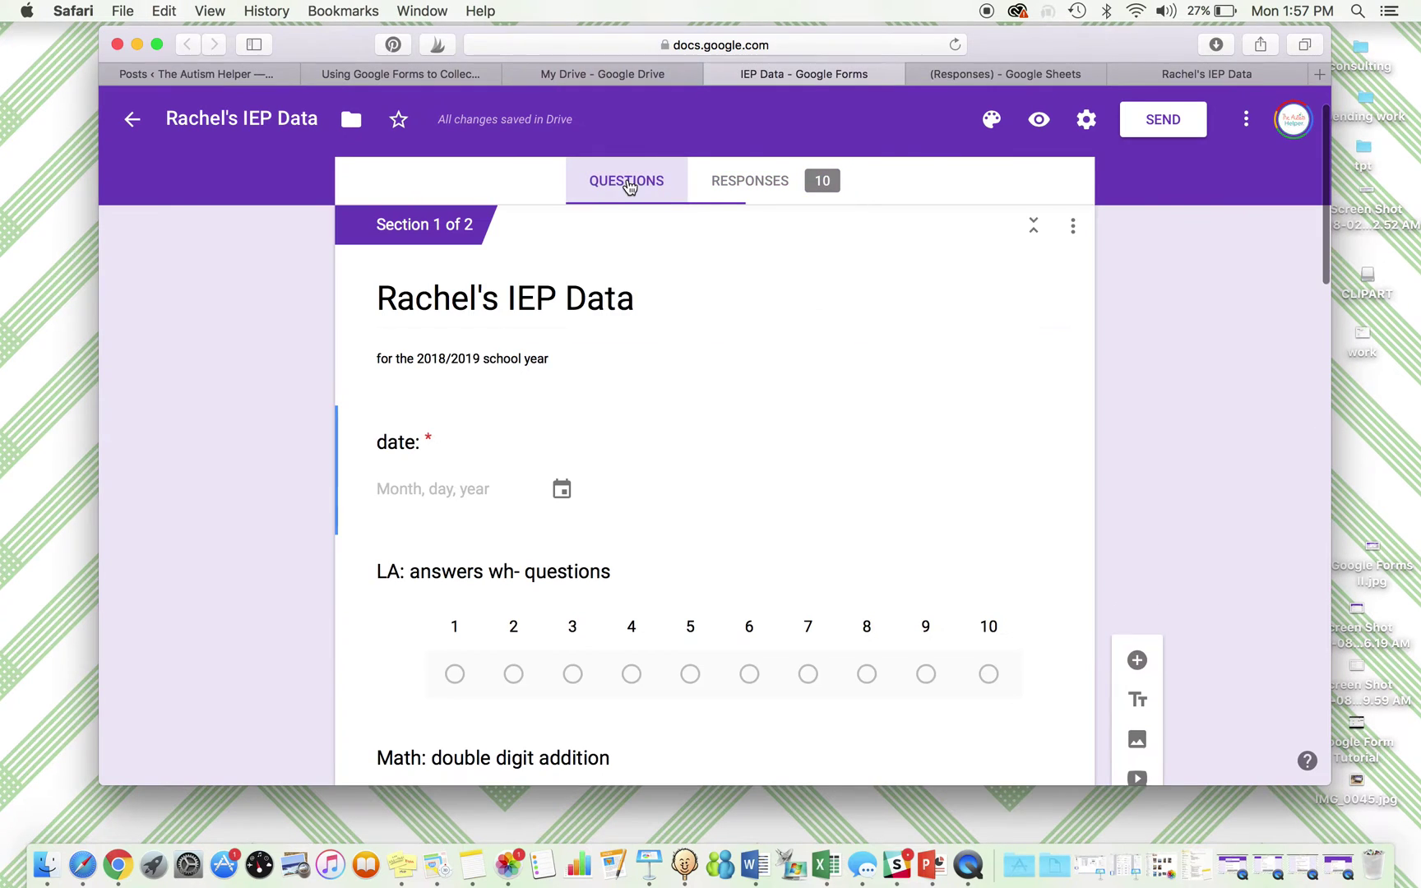
Step: Look over the questions down to the Behavior Data section, then go back to the Responses summary
scroll(625, 355, "down", 4)
scroll(625, 355, "down", 8)
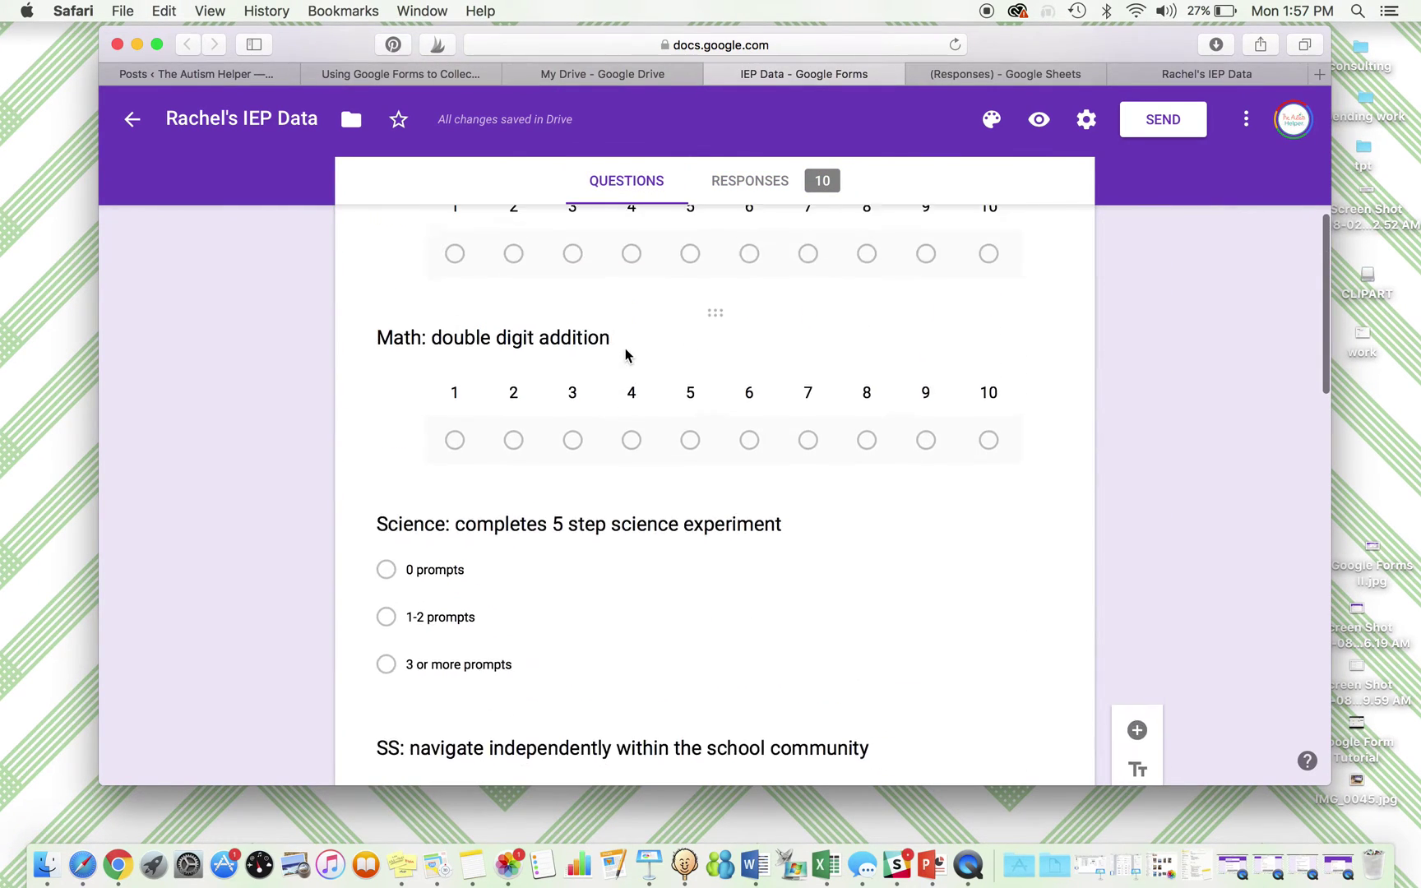
scroll(625, 355, "down", 5)
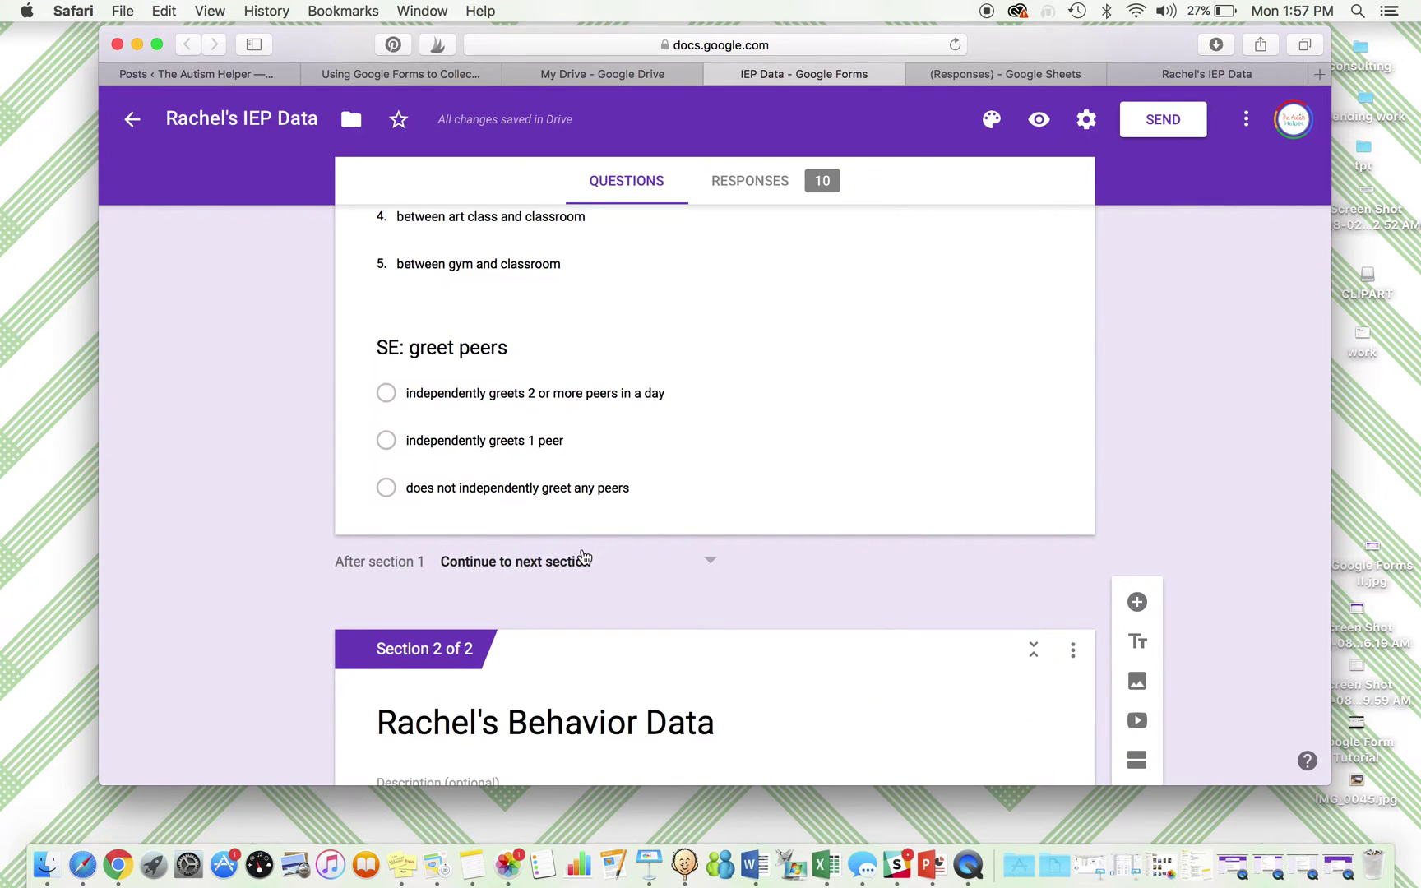
scroll(582, 558, "down", 3)
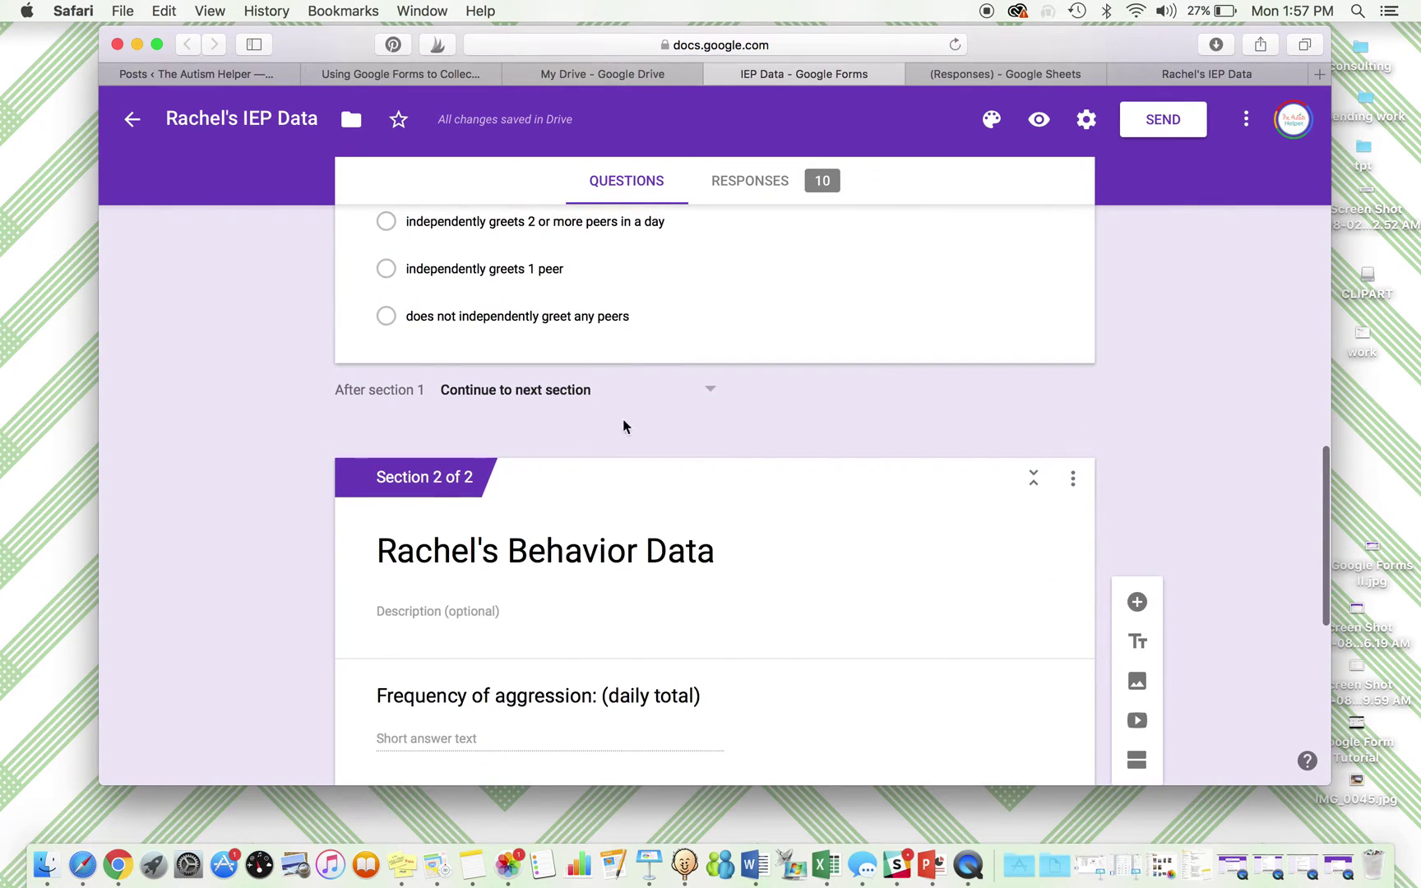
scroll(565, 415, "down", 5)
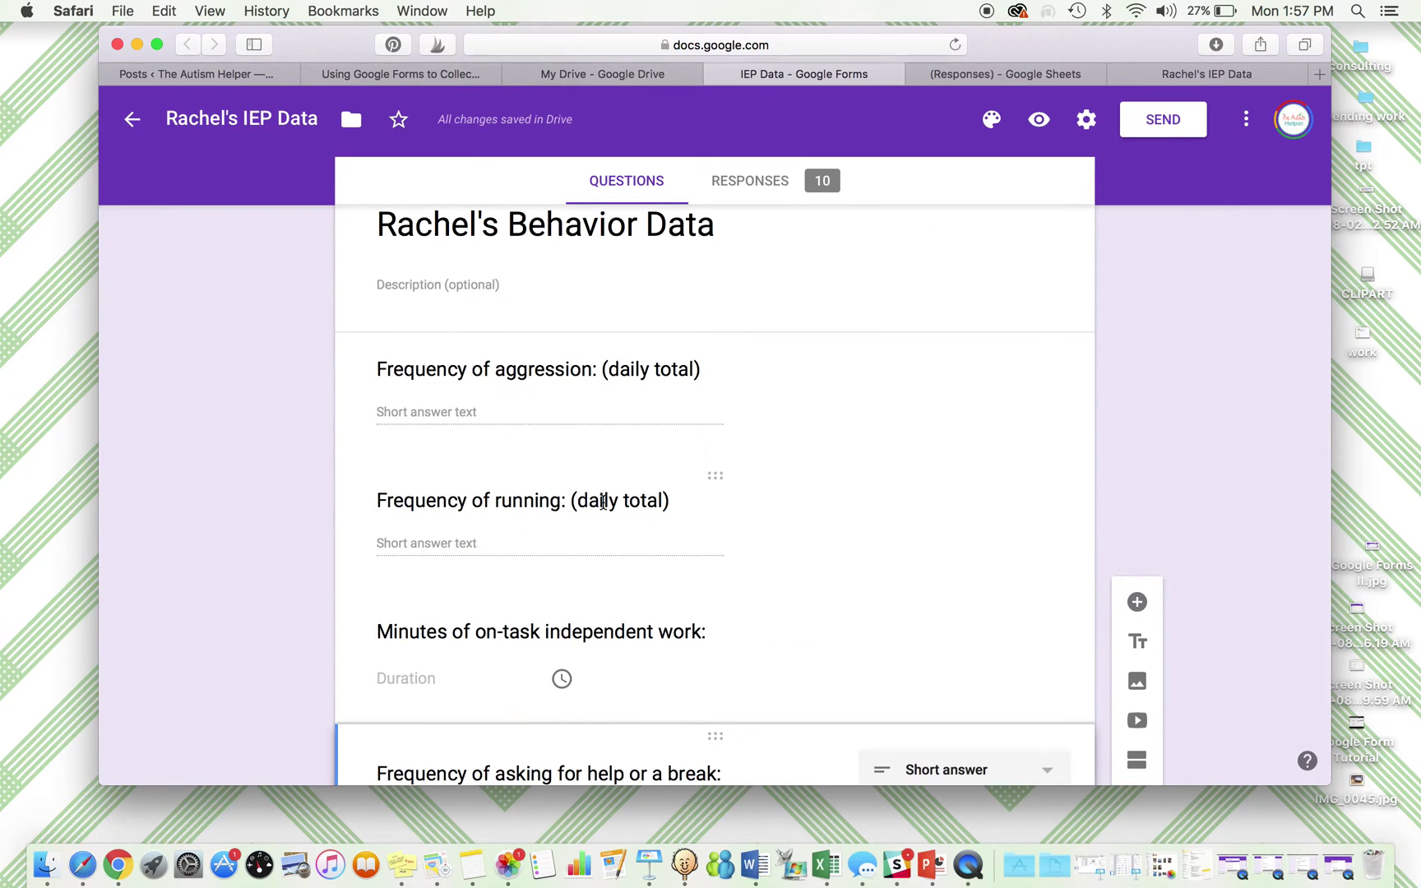
scroll(604, 503, "down", 2)
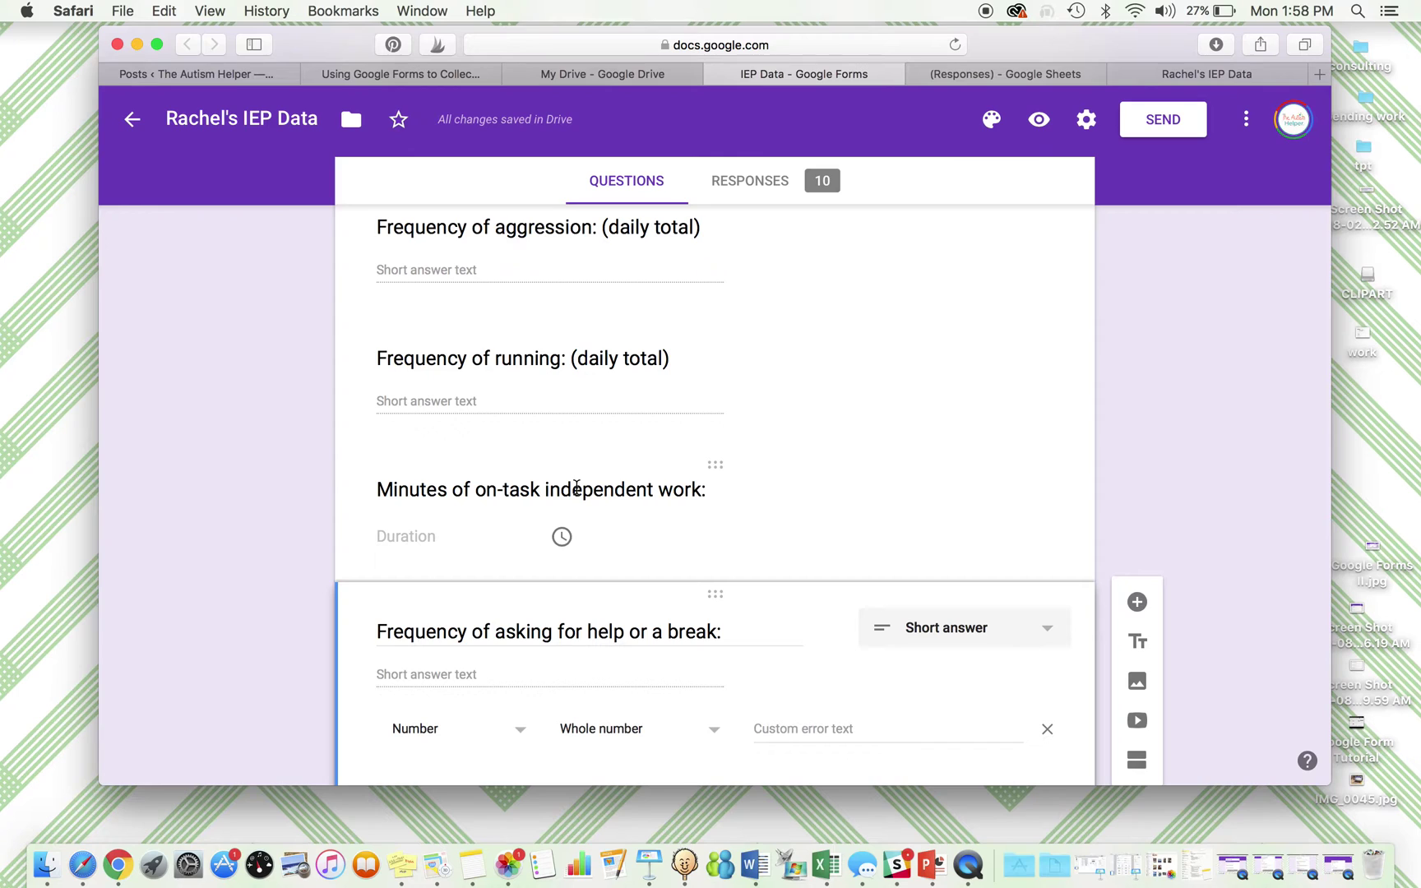
scroll(581, 535, "down", 1)
scroll(581, 638, "down", 2)
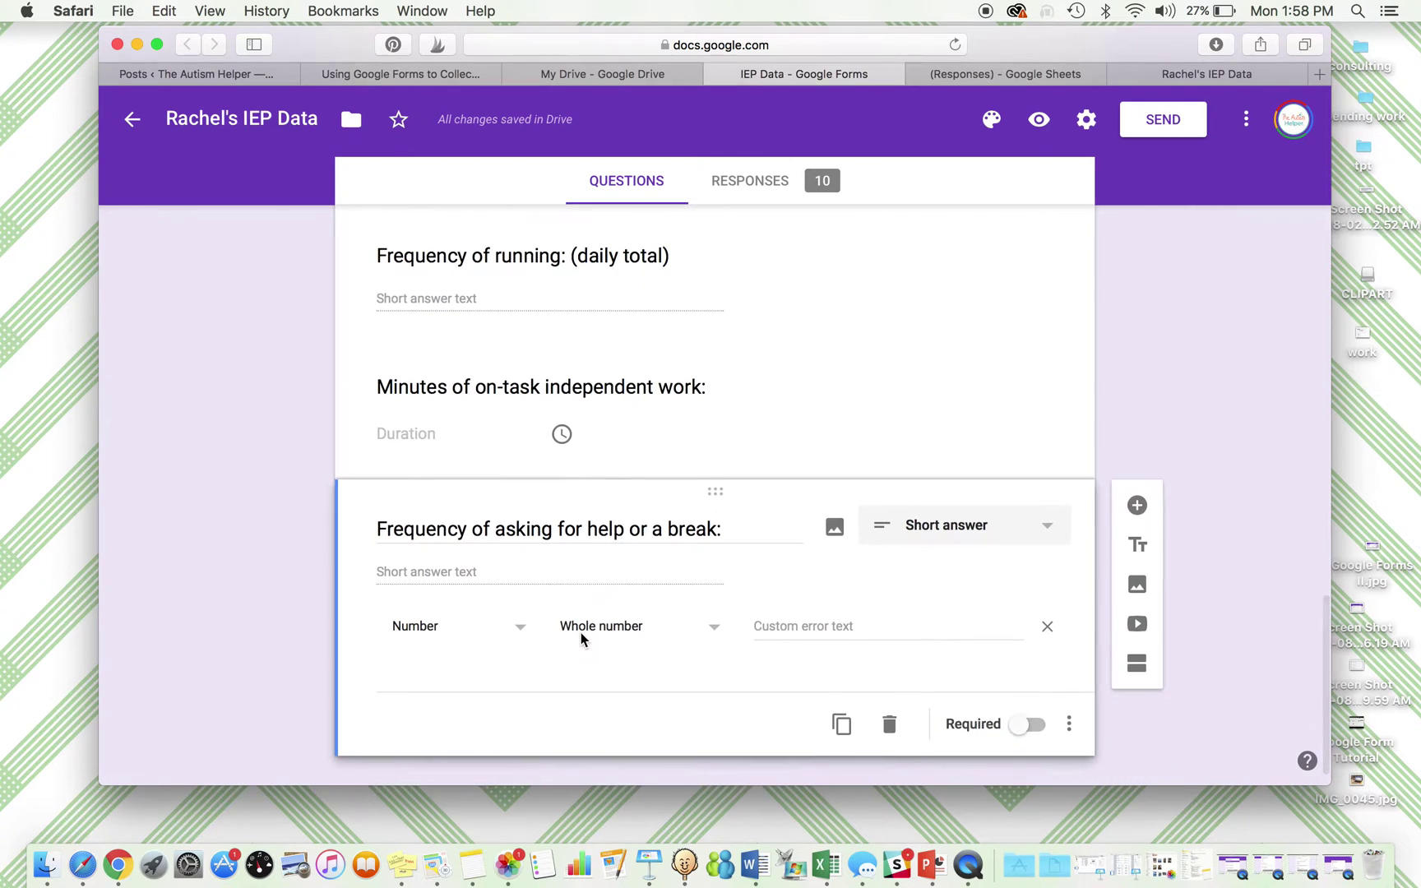
left_click(782, 179)
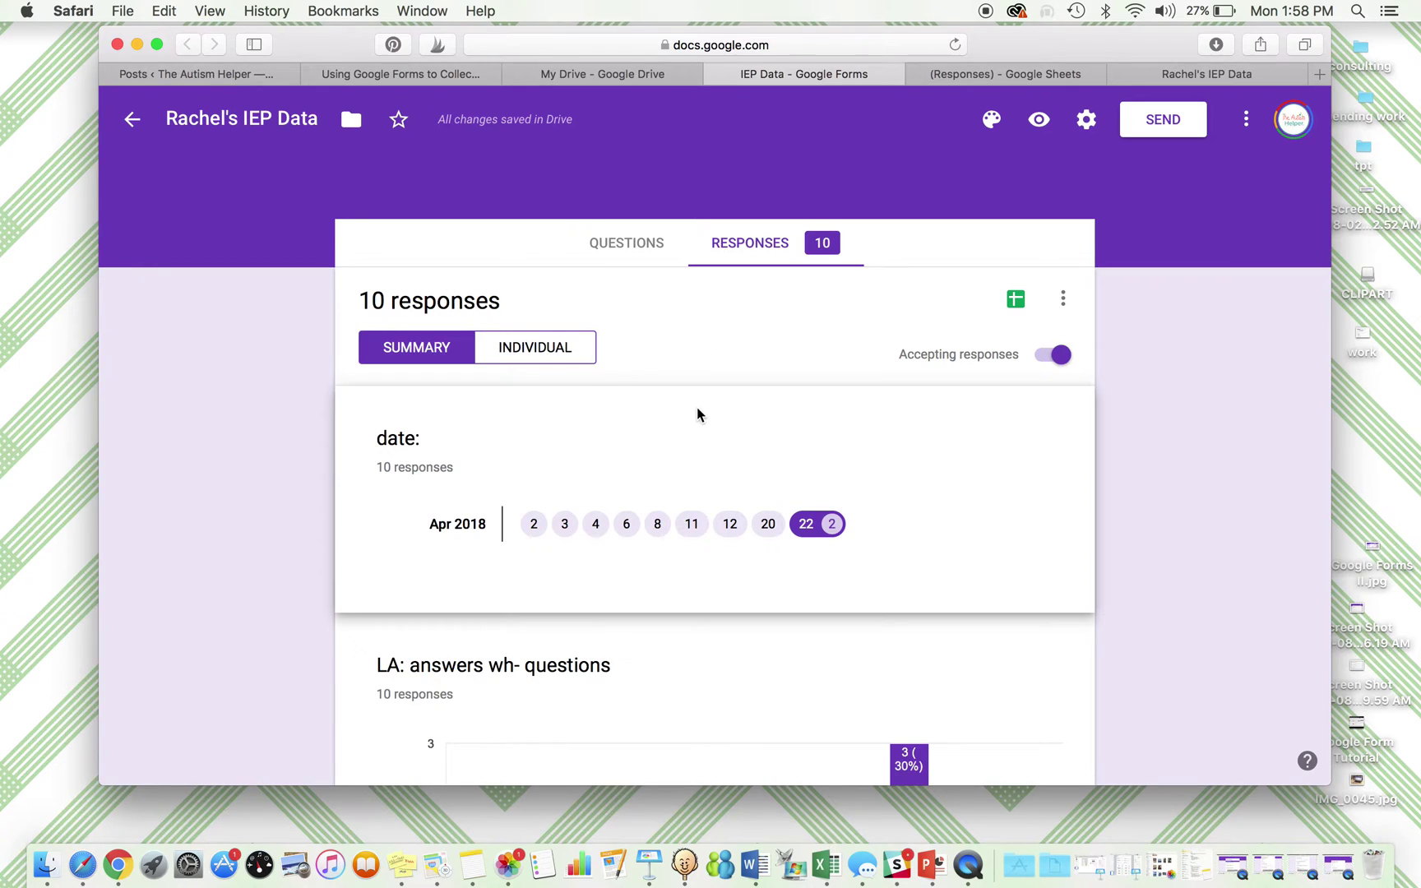
scroll(696, 407, "down", 5)
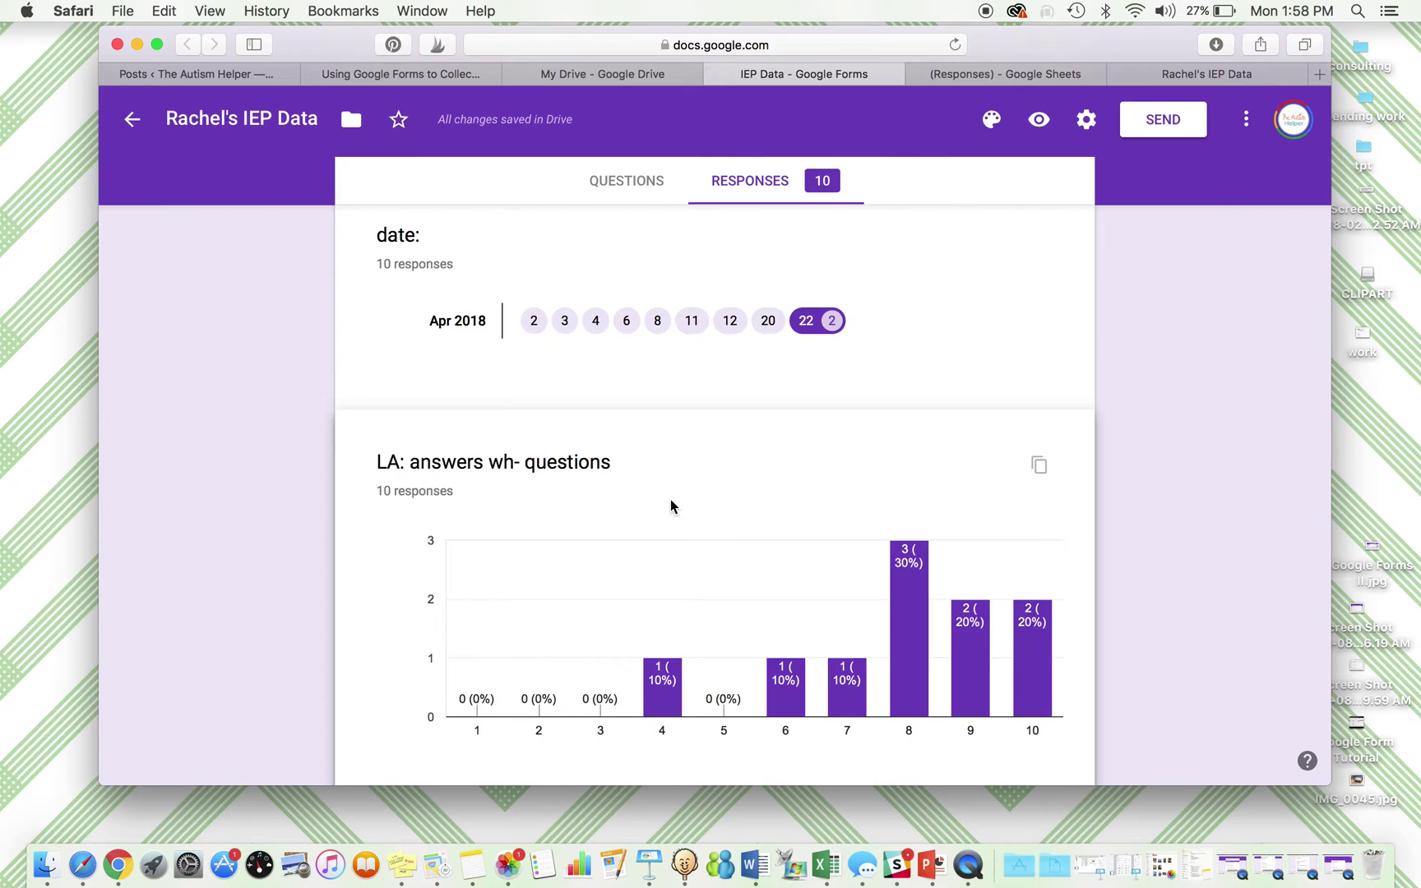
scroll(771, 534, "down", 4)
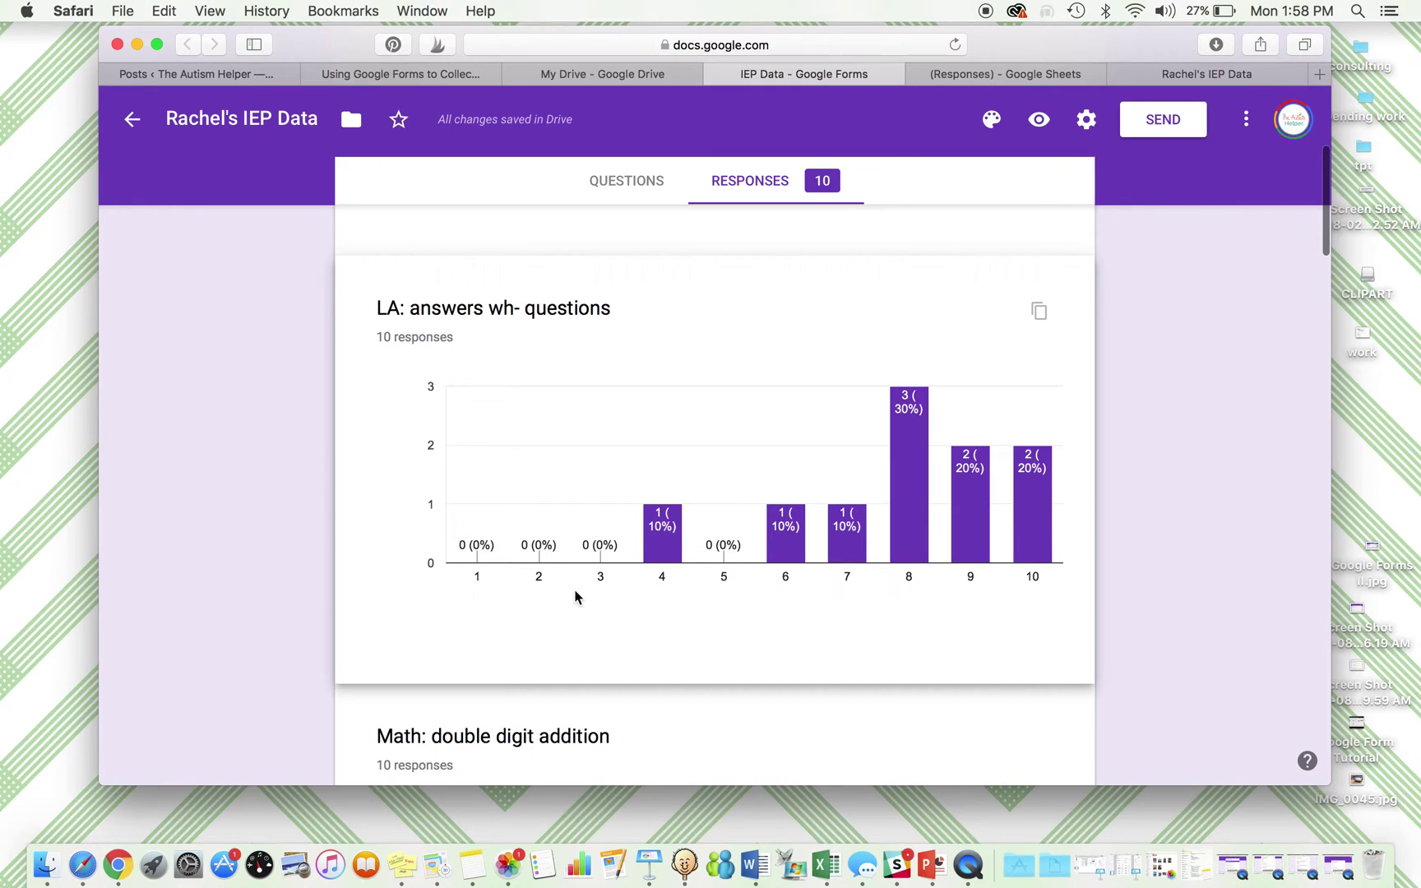
mouse_move(917, 544)
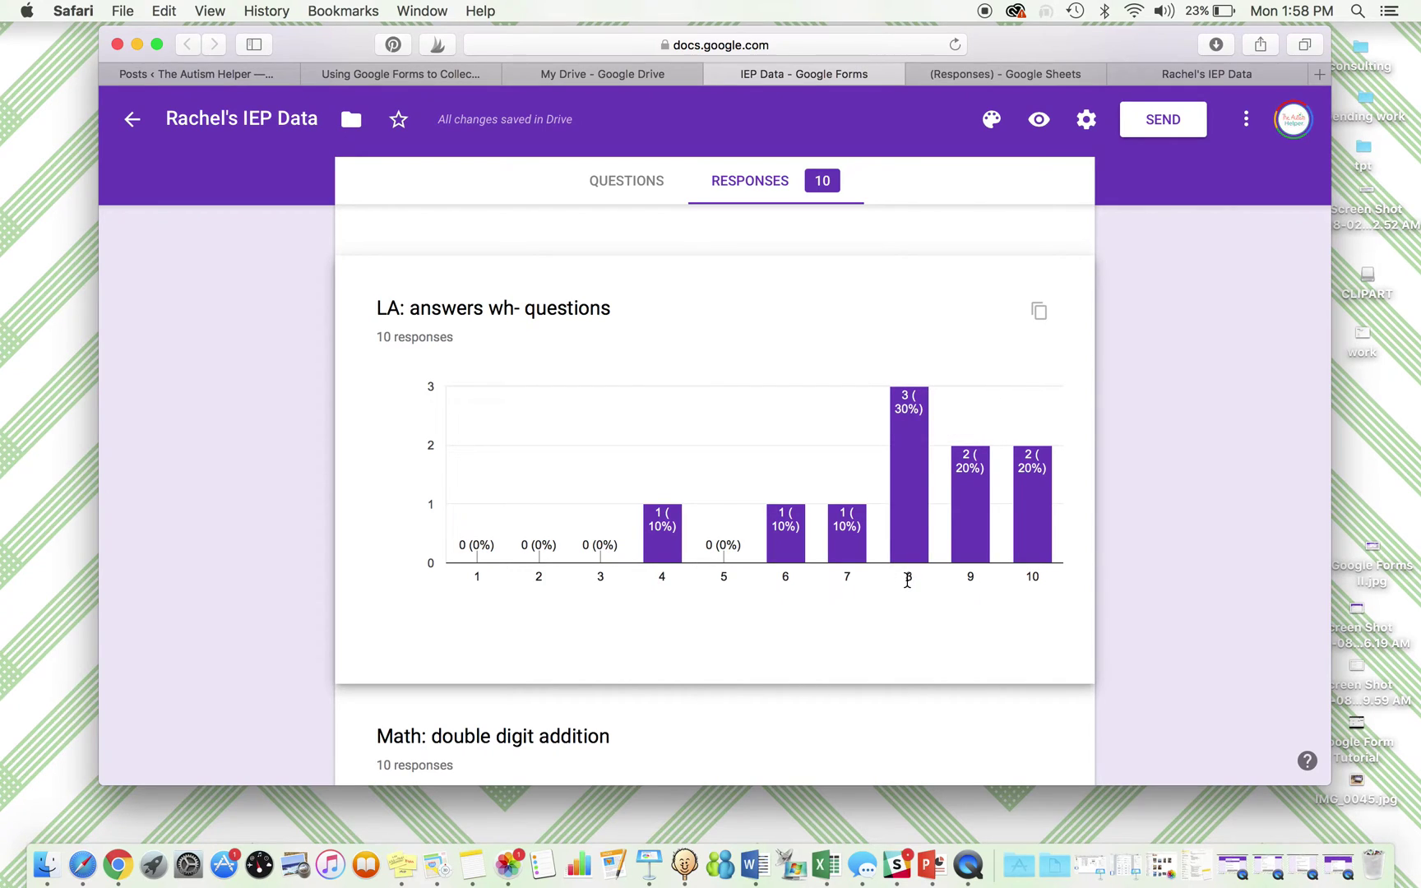
mouse_move(1051, 565)
scroll(980, 578, "down", 3)
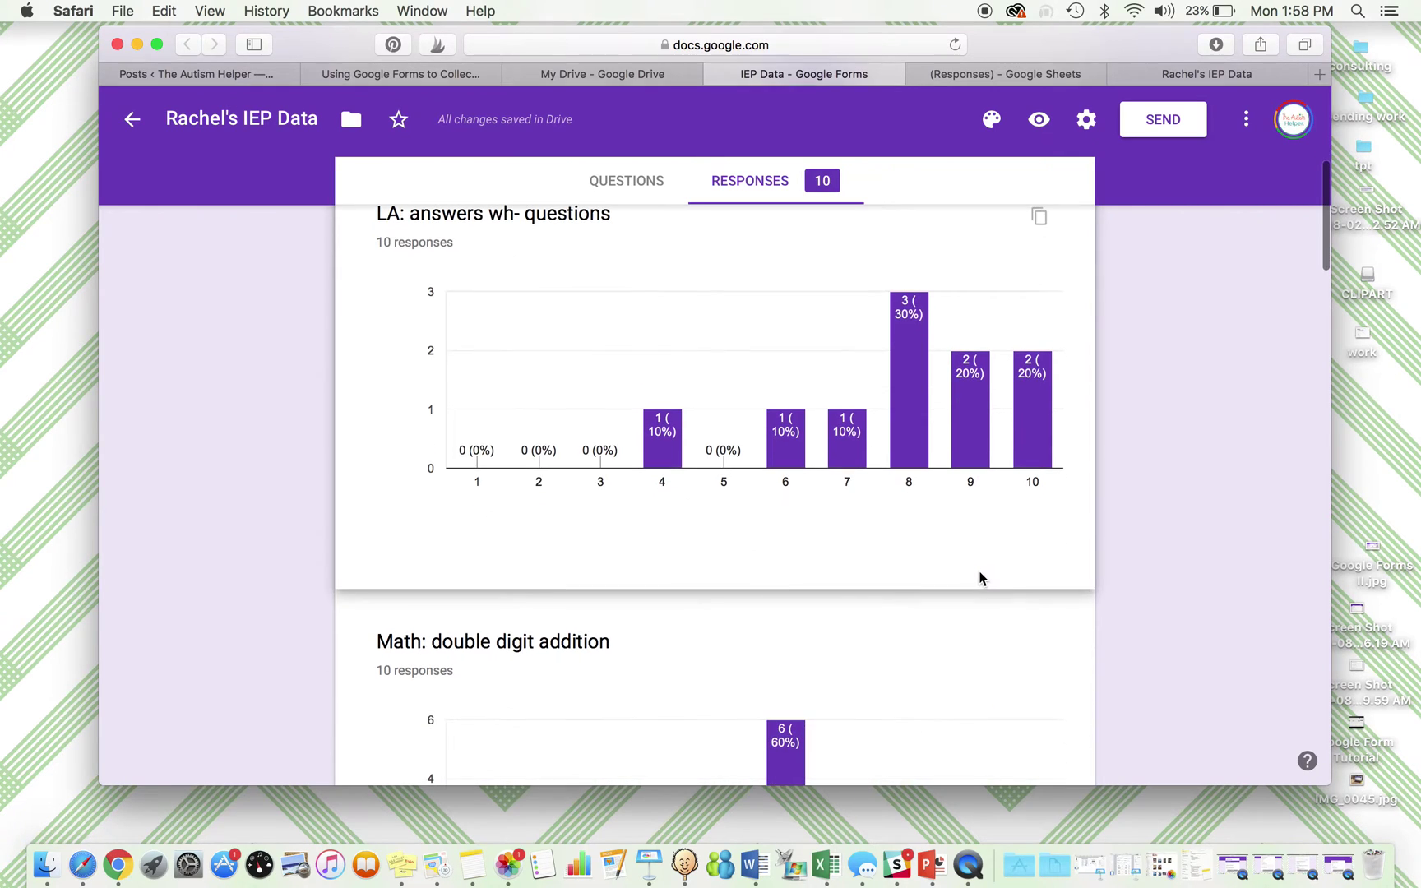
scroll(981, 578, "down", 5)
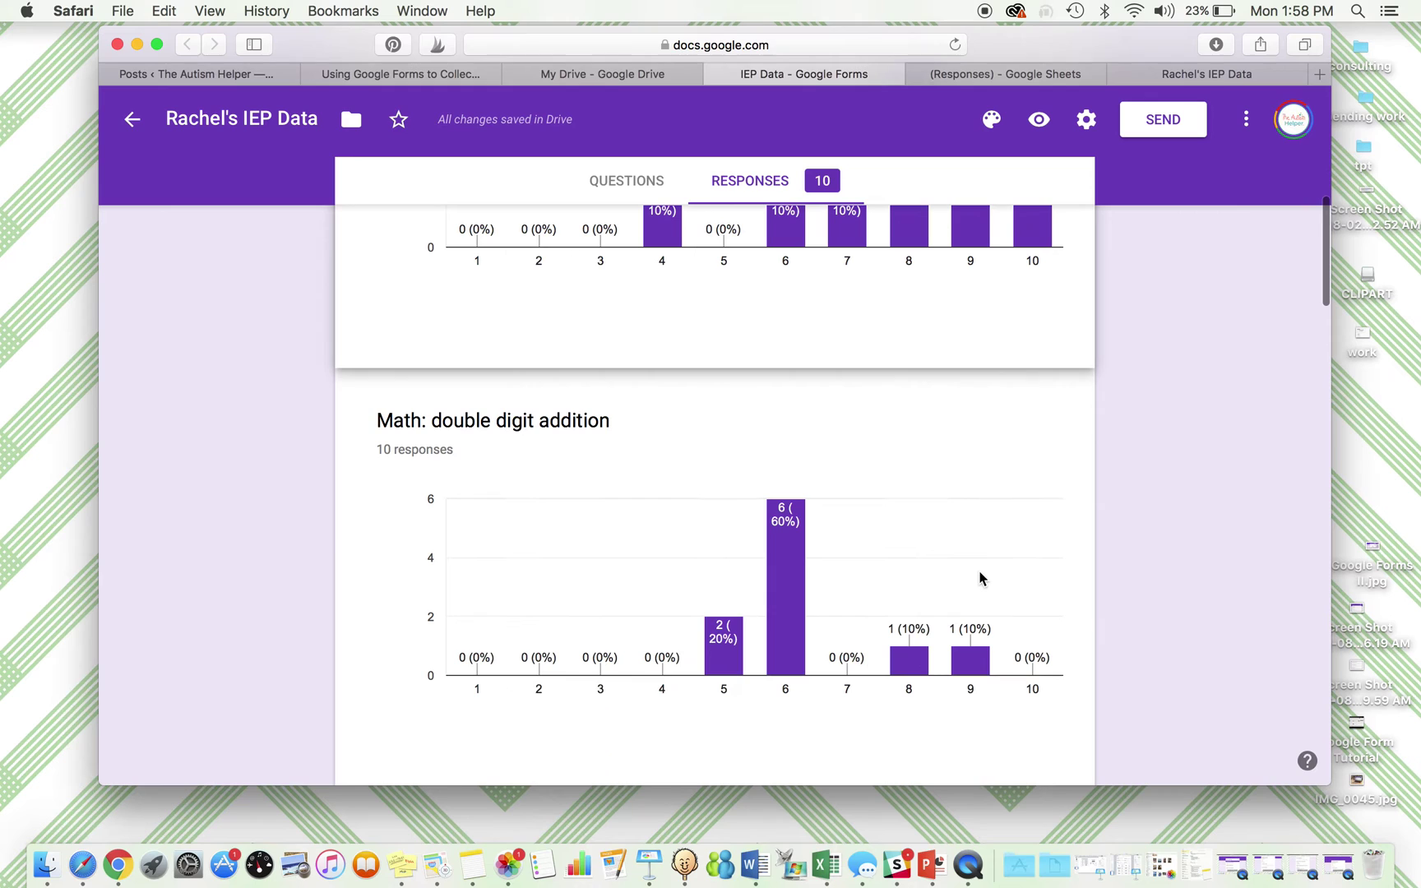
scroll(980, 578, "down", 10)
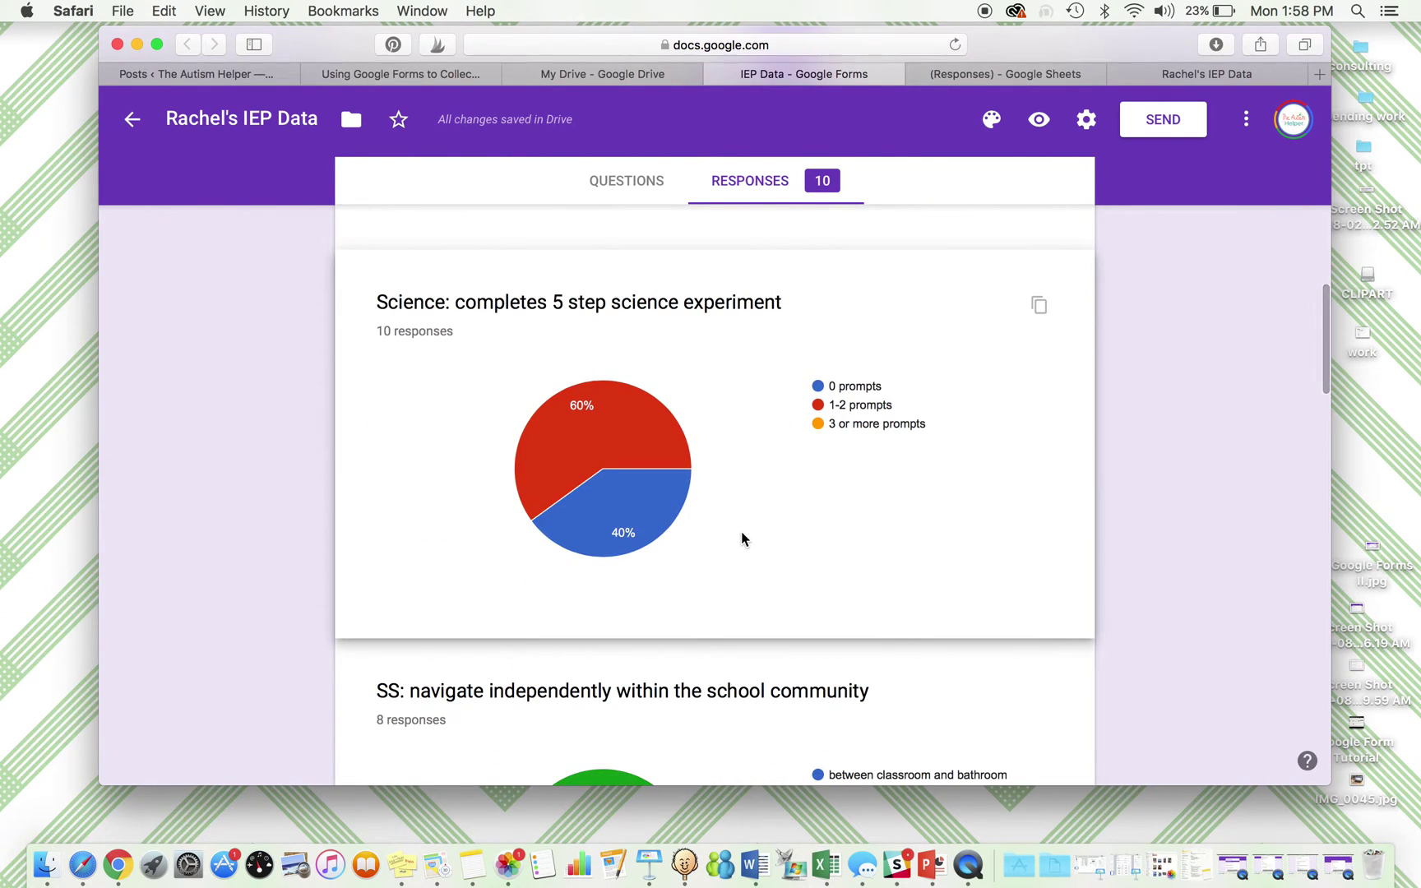
scroll(730, 545, "down", 1)
mouse_move(649, 431)
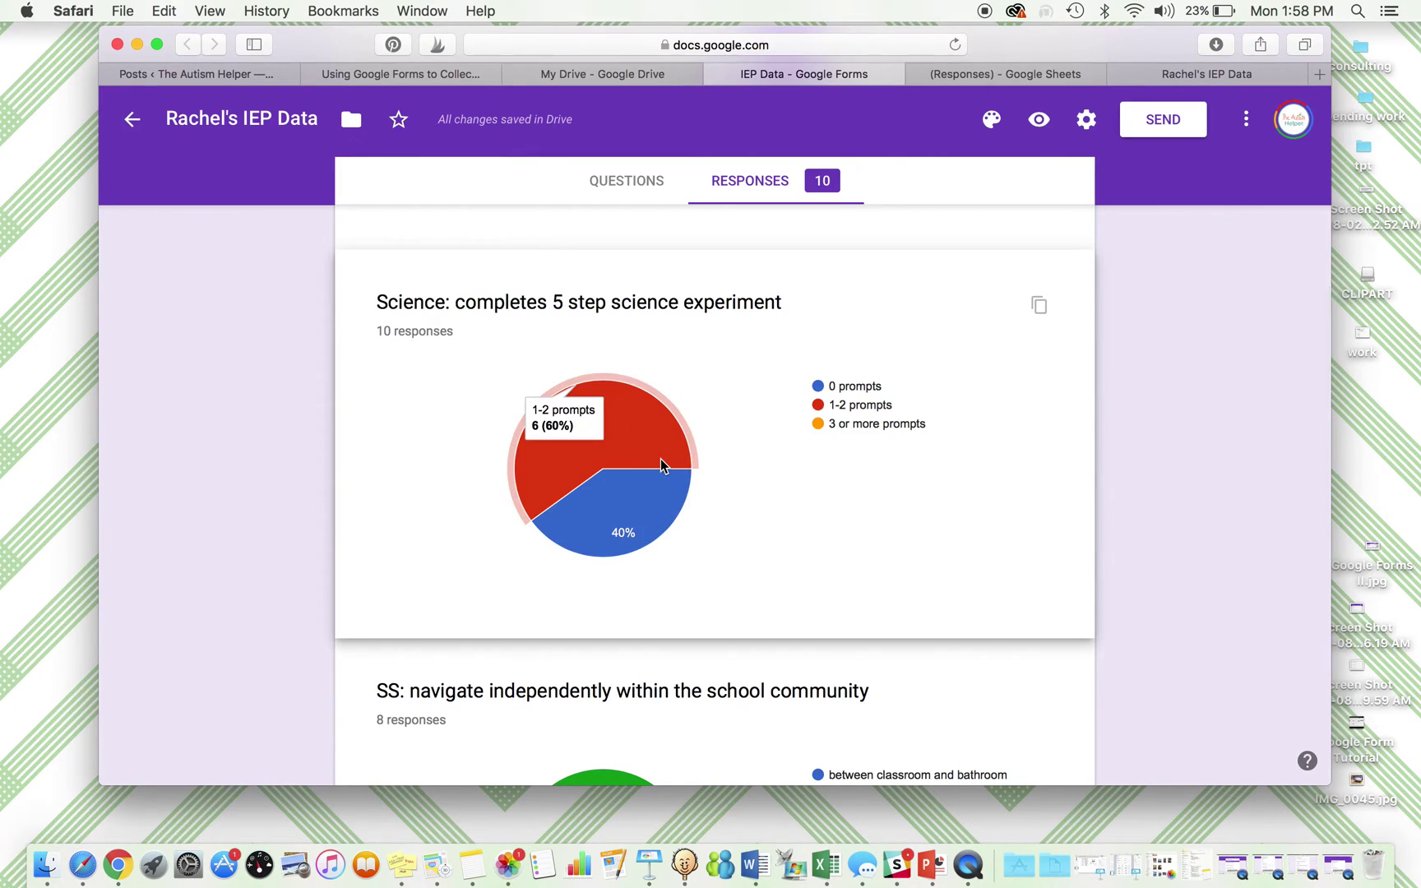
mouse_move(681, 496)
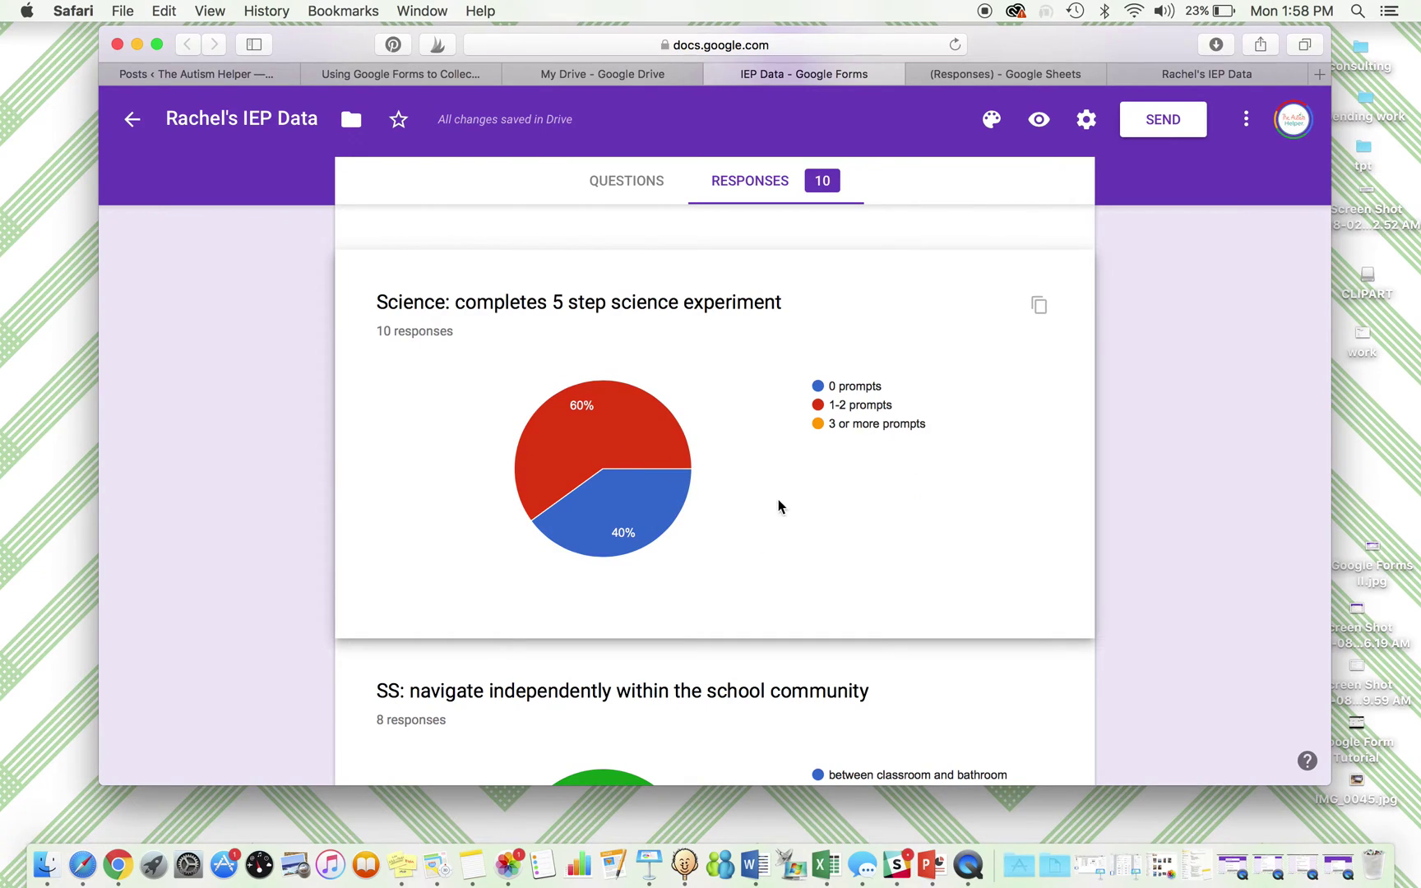
scroll(682, 483, "down", 3)
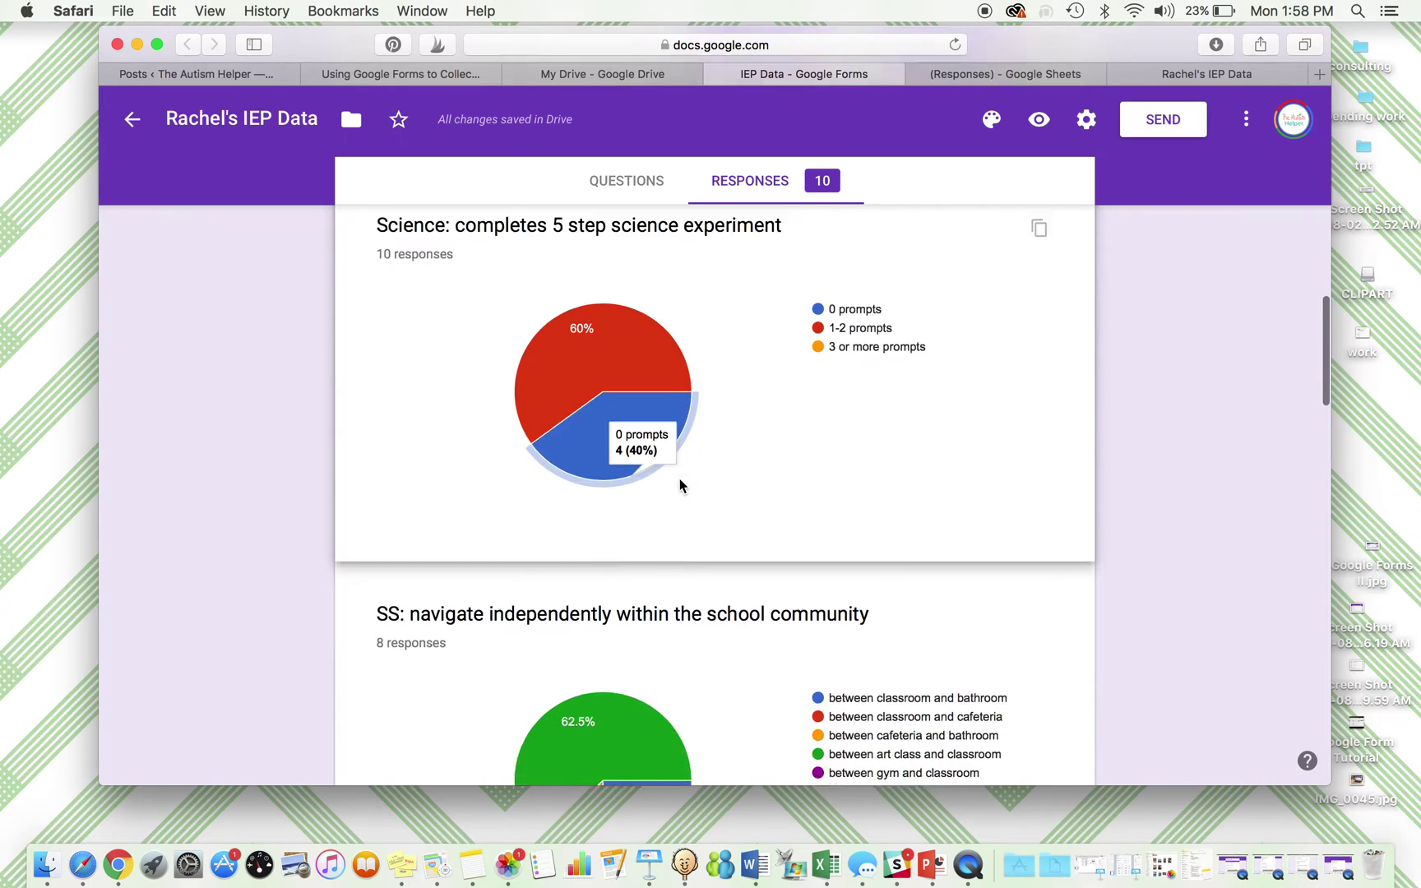
scroll(680, 486, "down", 8)
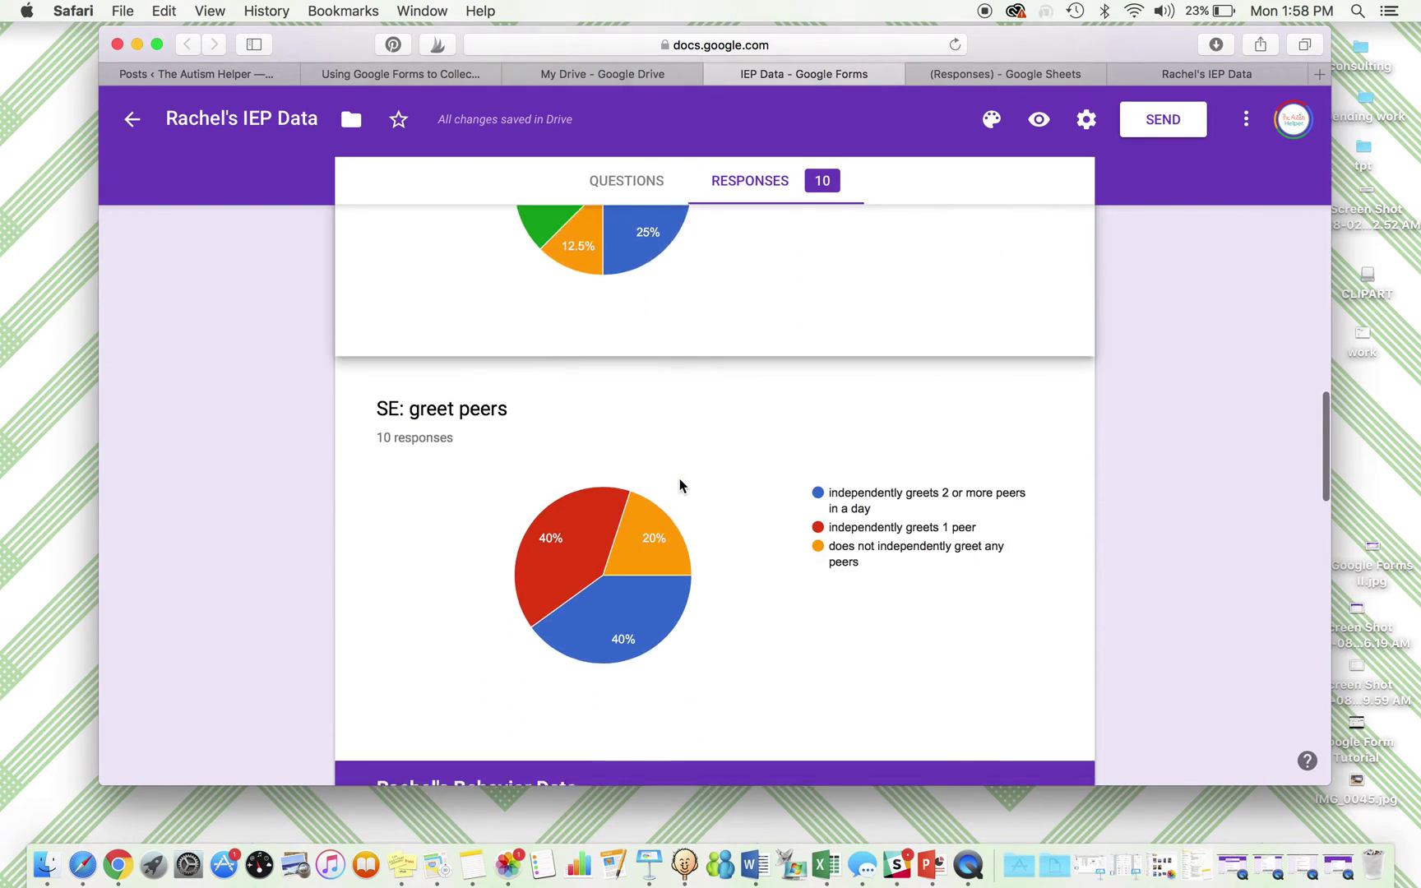
mouse_move(510, 534)
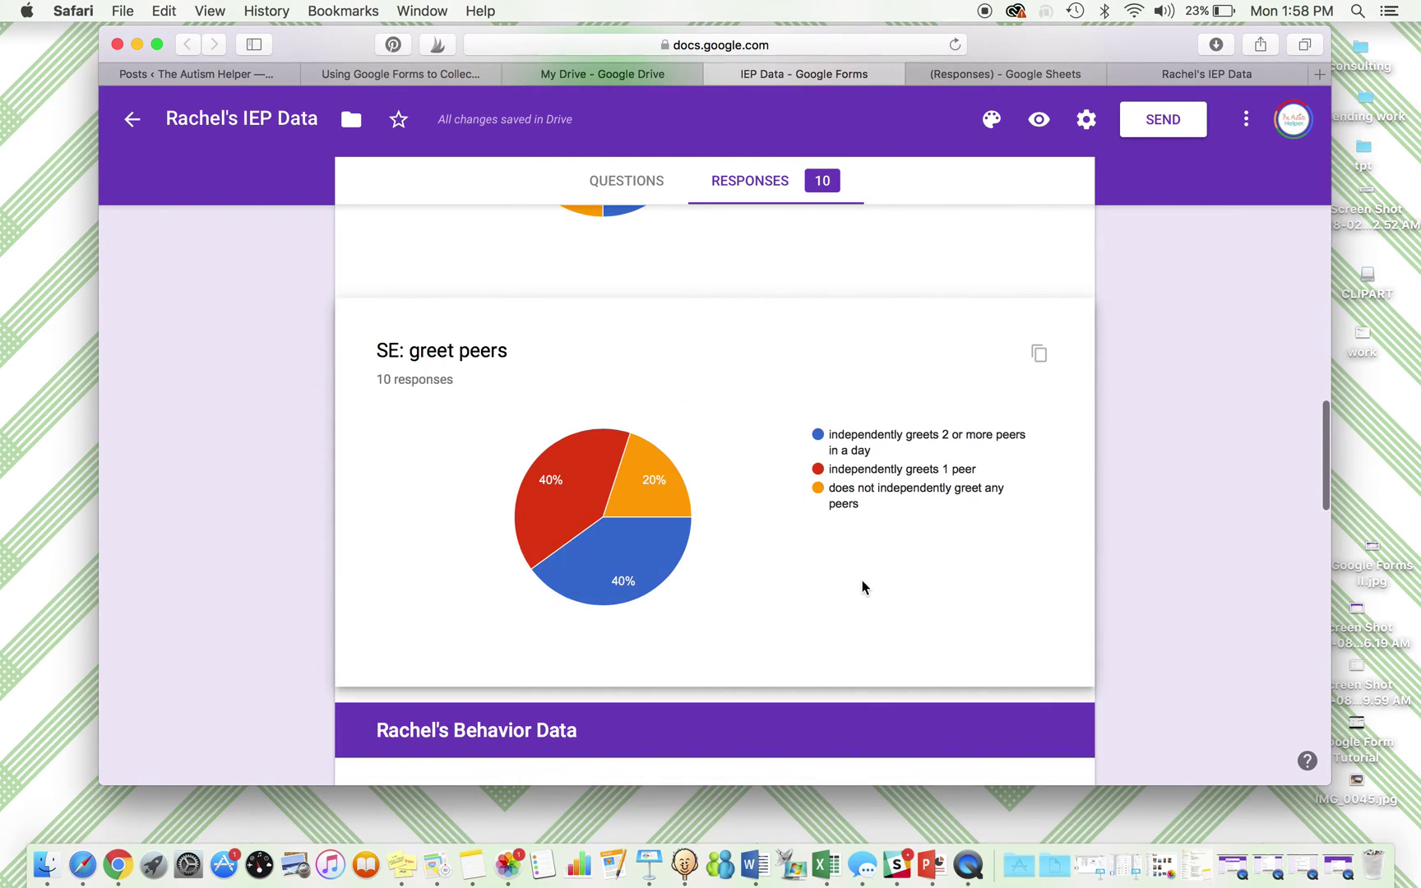
scroll(803, 557, "up", 1)
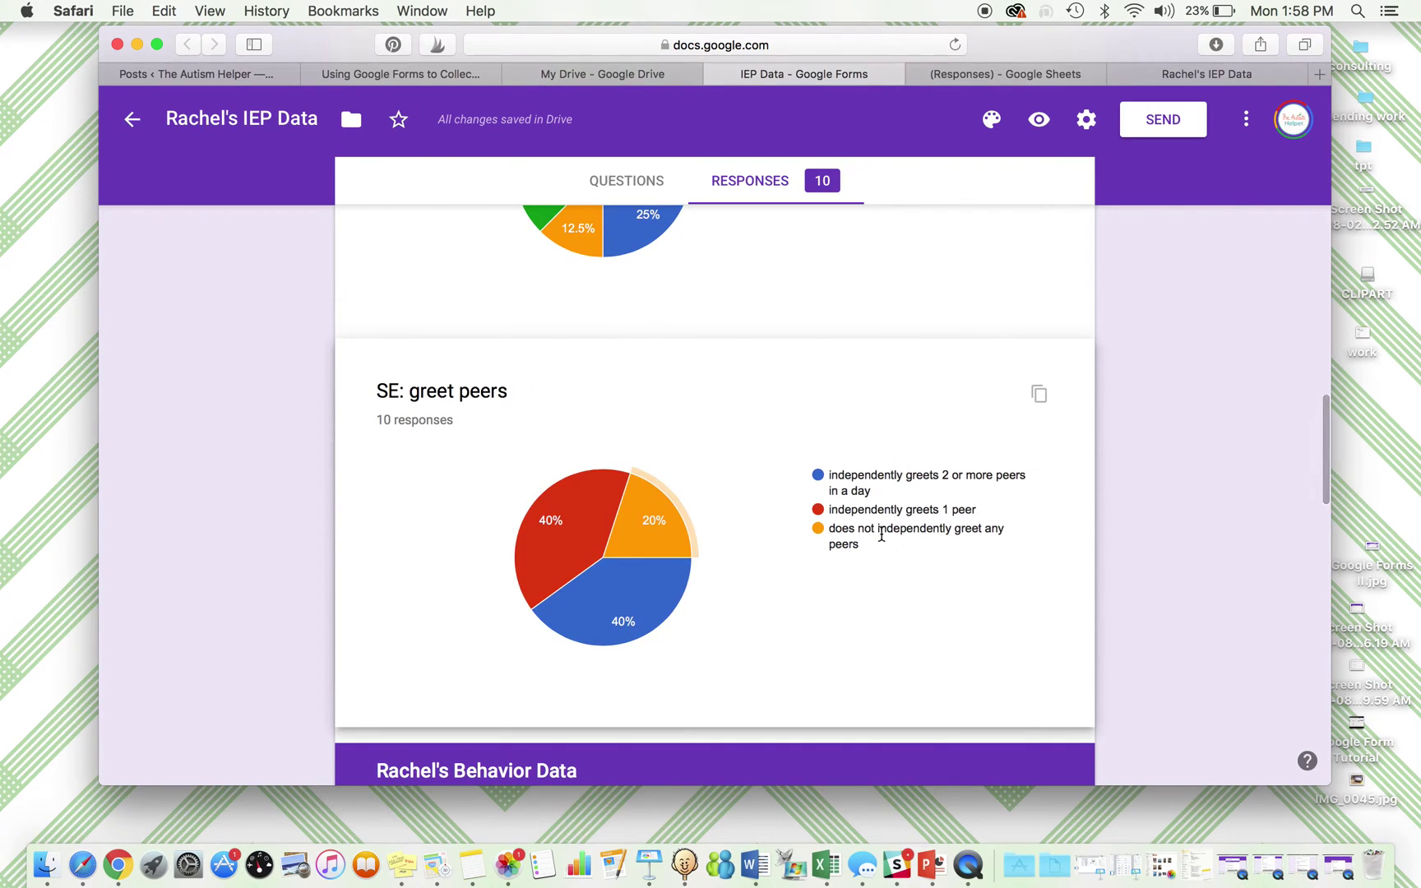
scroll(881, 535, "up", 5)
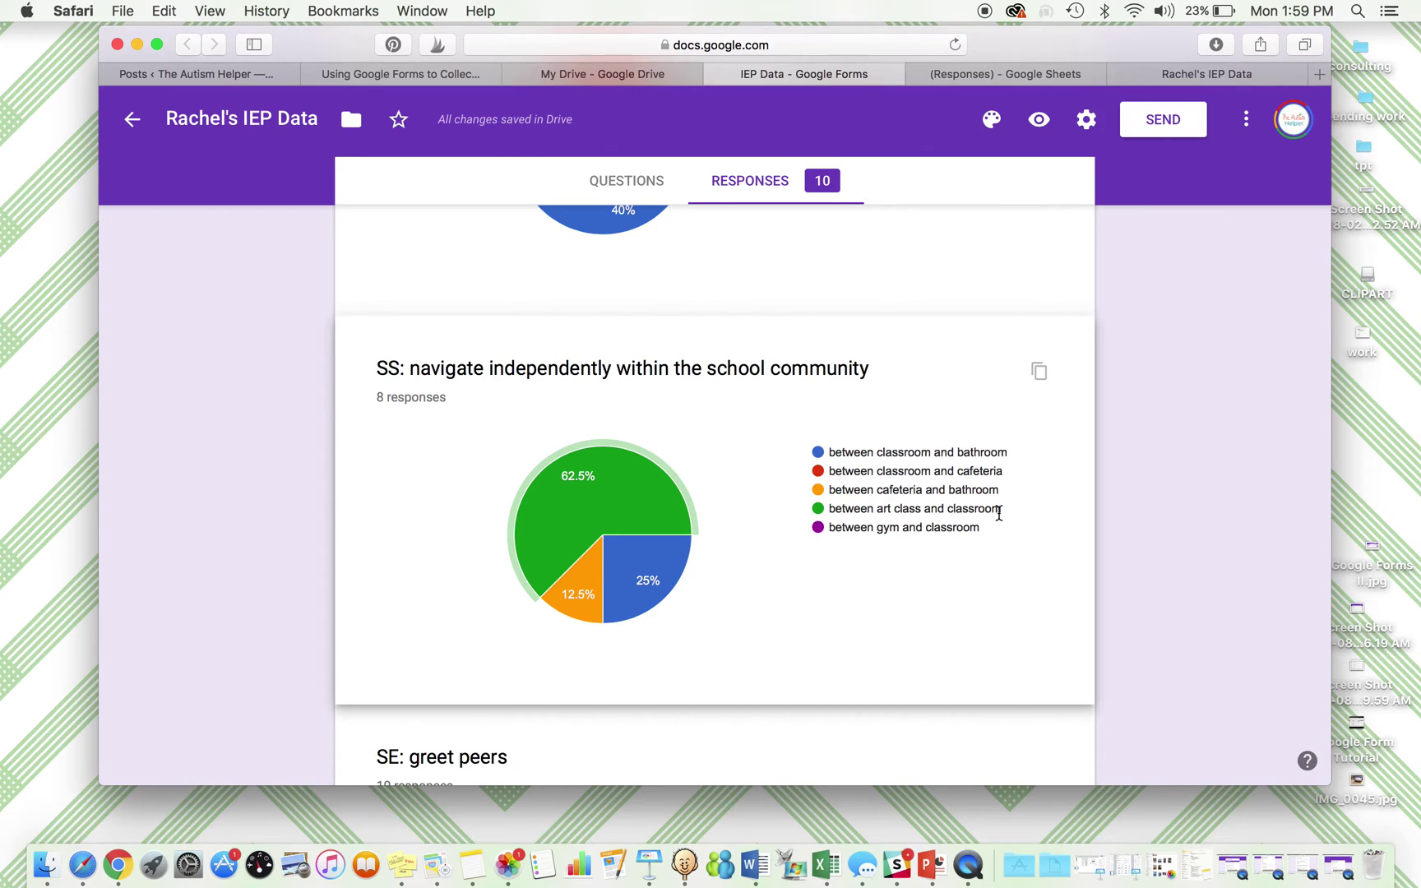
scroll(998, 513, "down", 1)
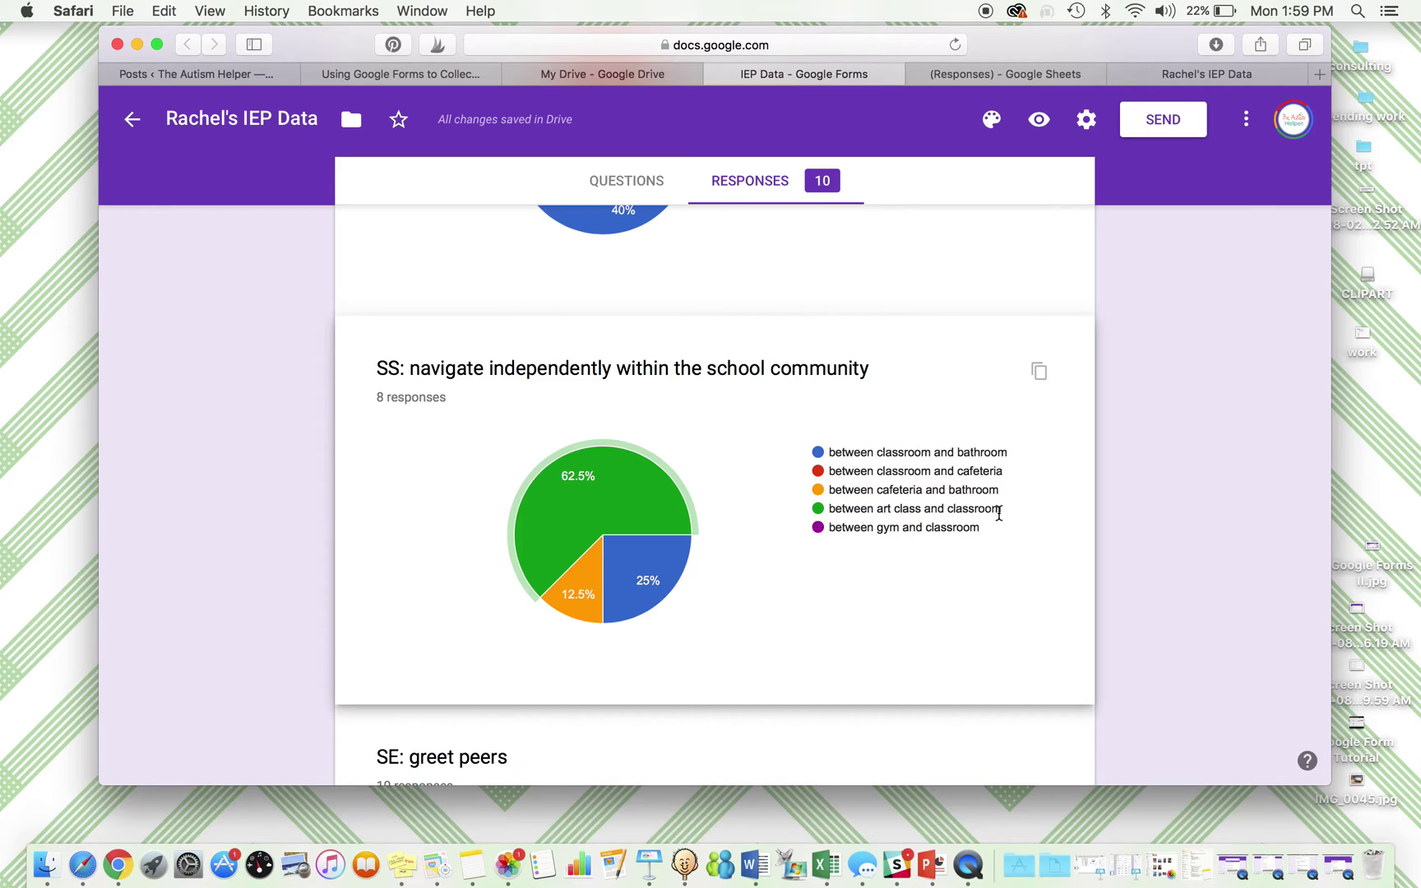
scroll(999, 513, "down", 10)
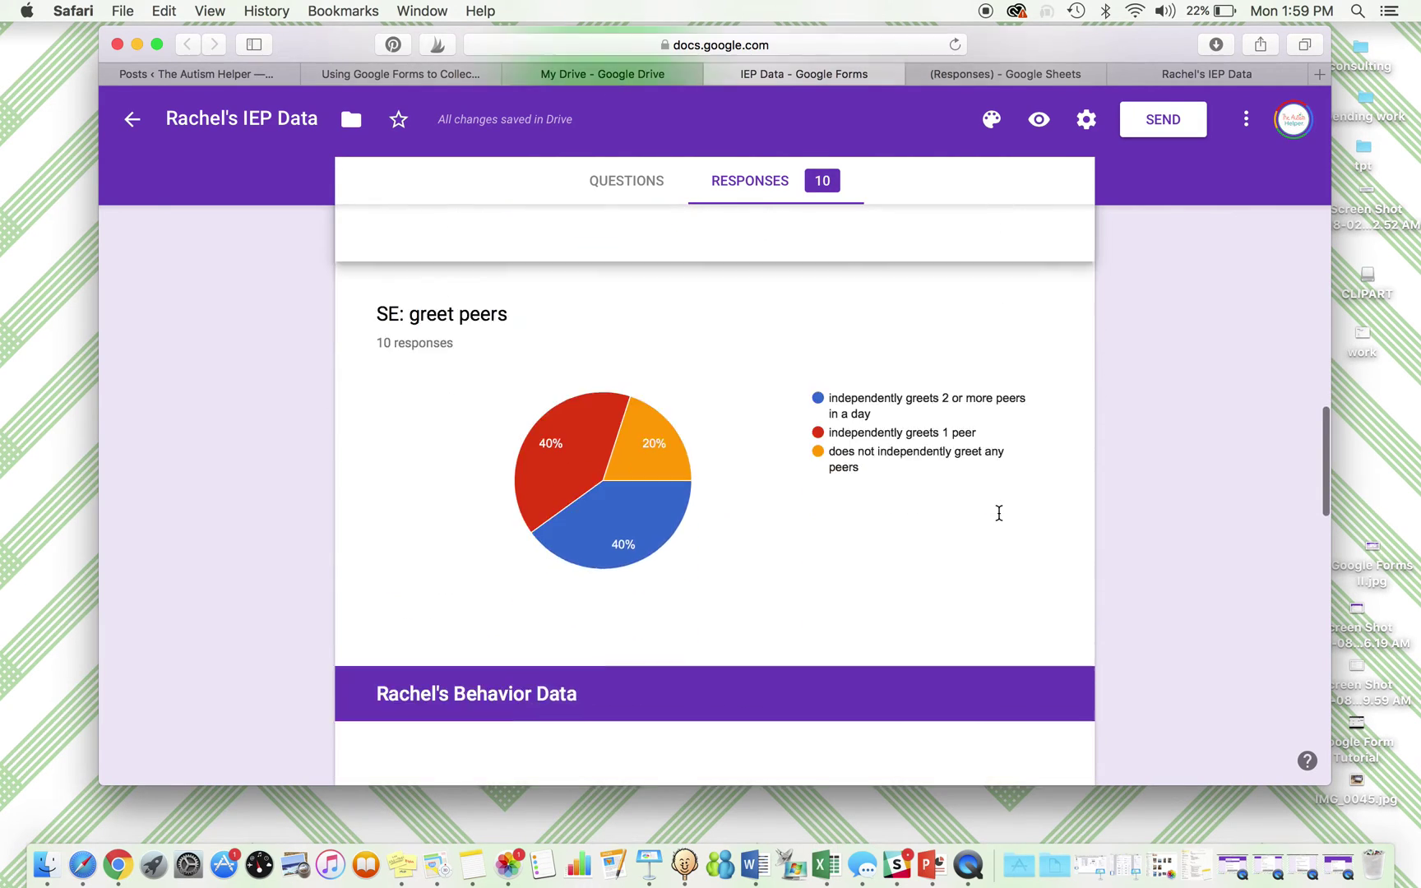
scroll(998, 519, "down", 5)
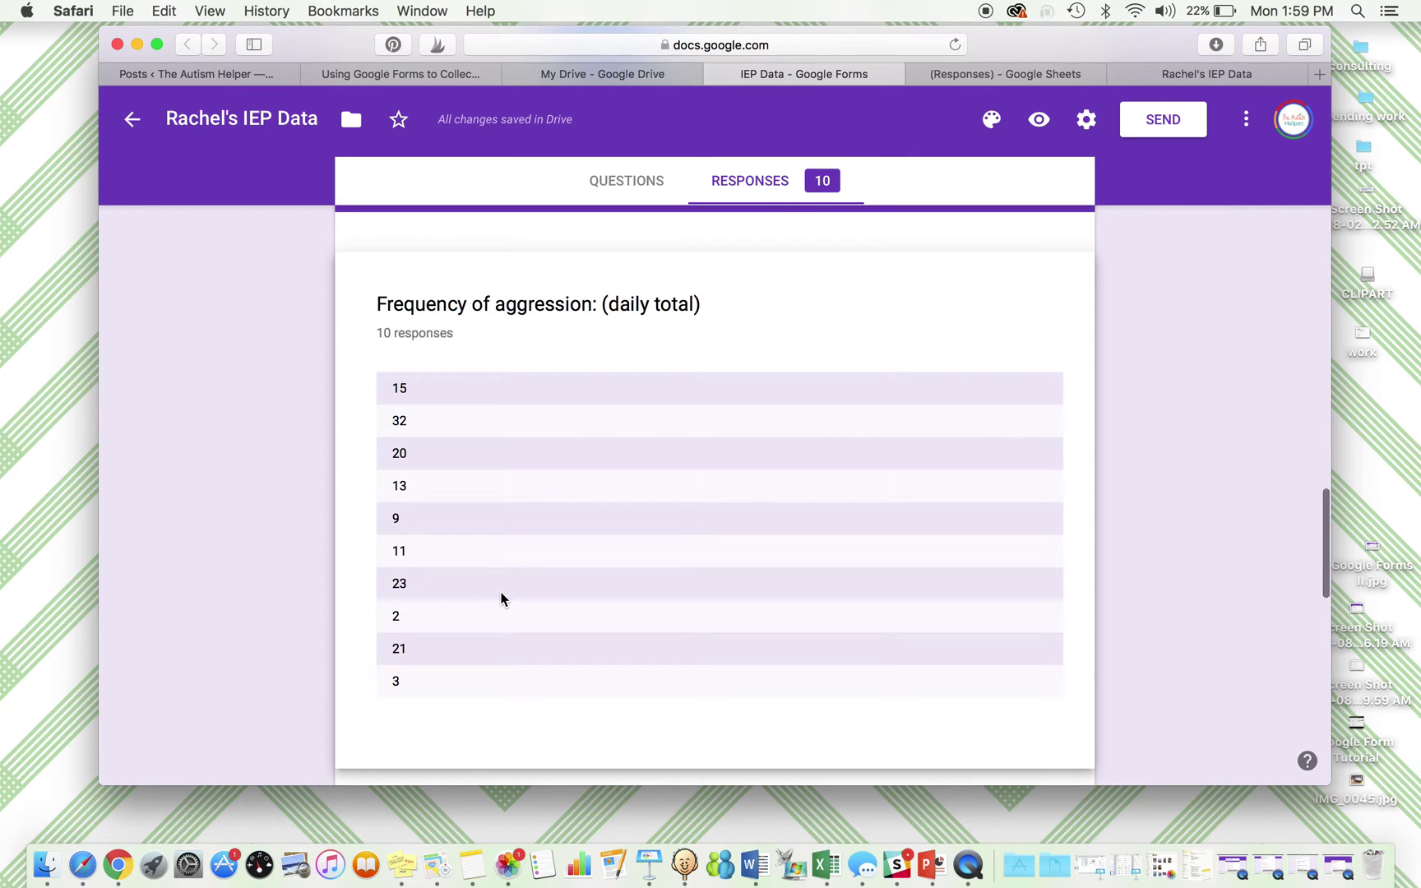
scroll(454, 708, "down", 10)
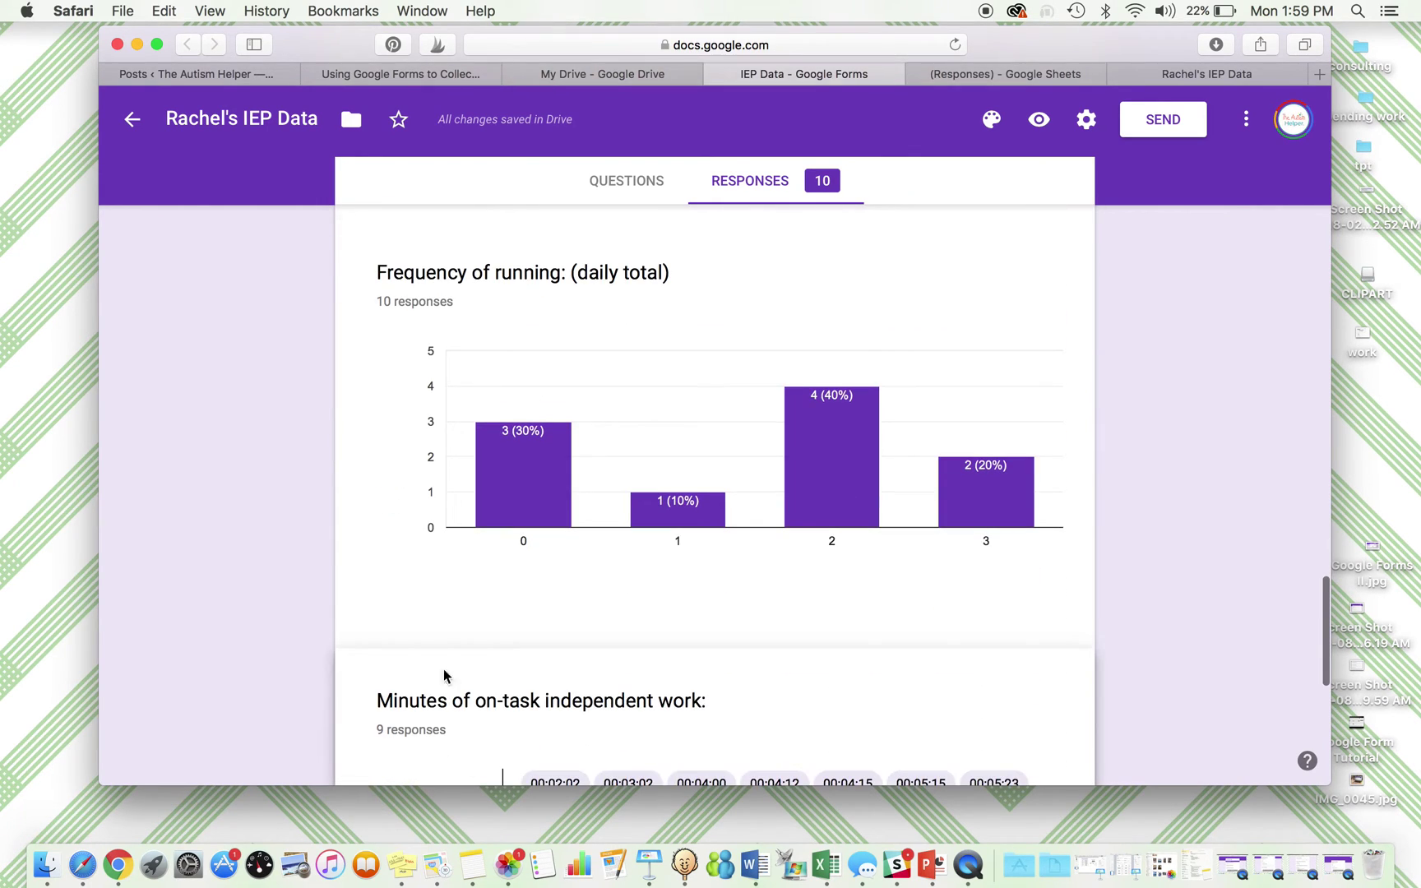
scroll(416, 481, "down", 3)
scroll(427, 484, "up", 3)
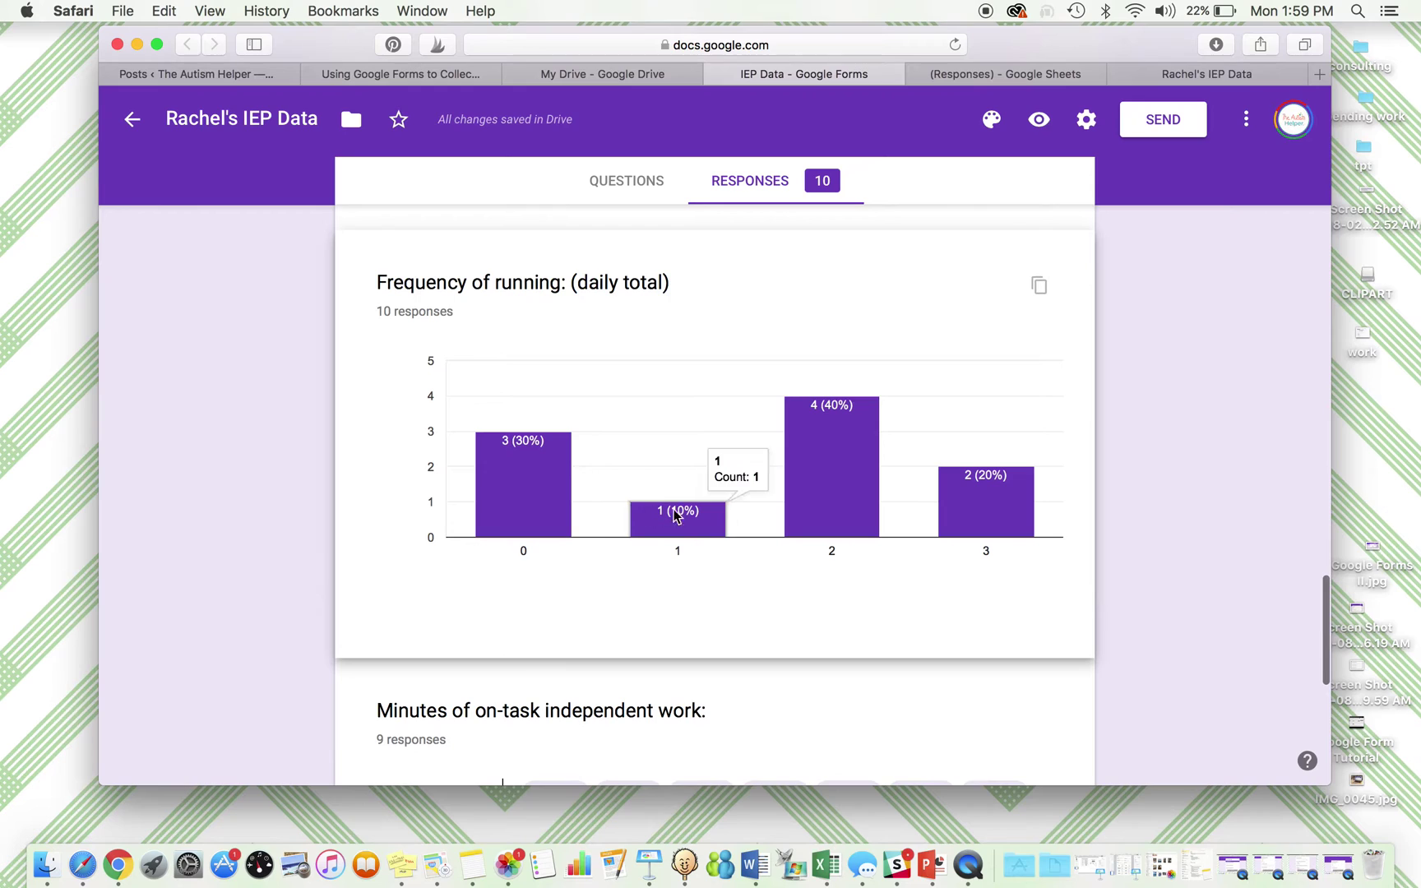
mouse_move(809, 505)
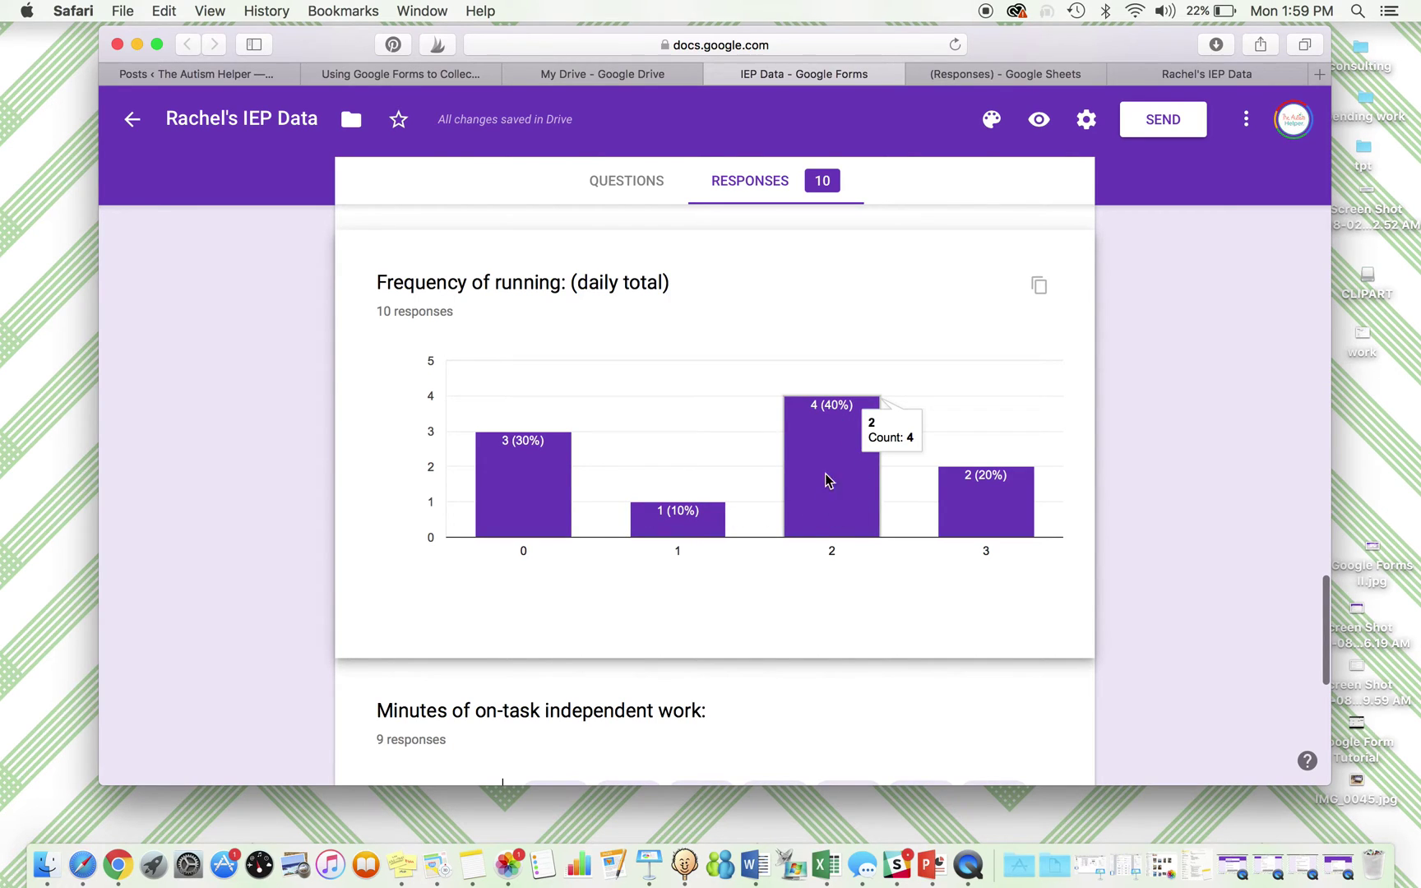
scroll(848, 527, "down", 1)
scroll(849, 527, "up", 3)
scroll(849, 527, "down", 5)
scroll(849, 527, "down", 5)
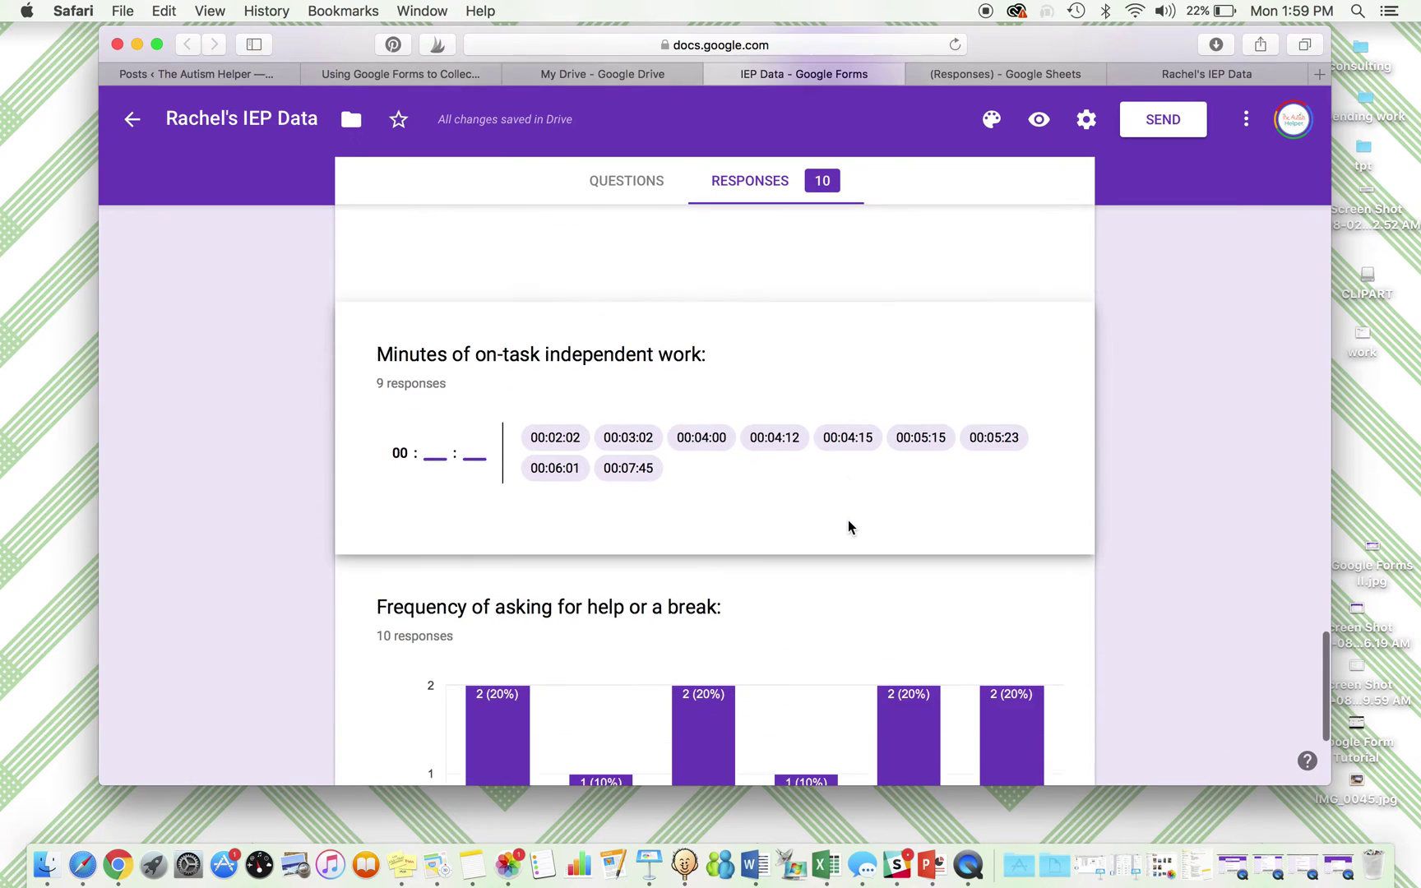
scroll(849, 527, "up", 7)
Step: From the top of the Responses tab, view the 10 submissions in the linked Sheets spreadsheet
scroll(850, 526, "up", 15)
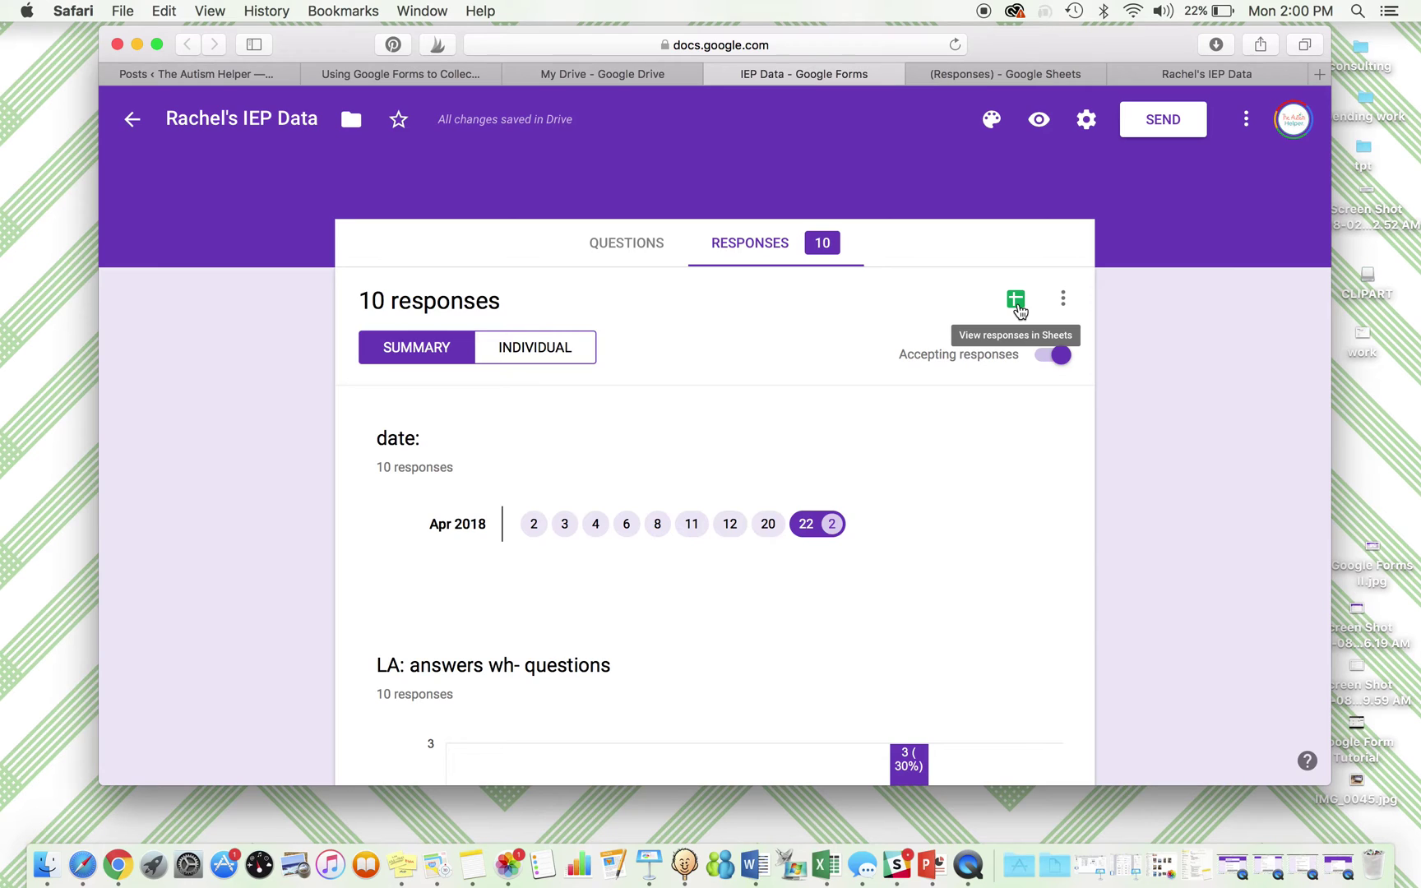
left_click(1016, 301)
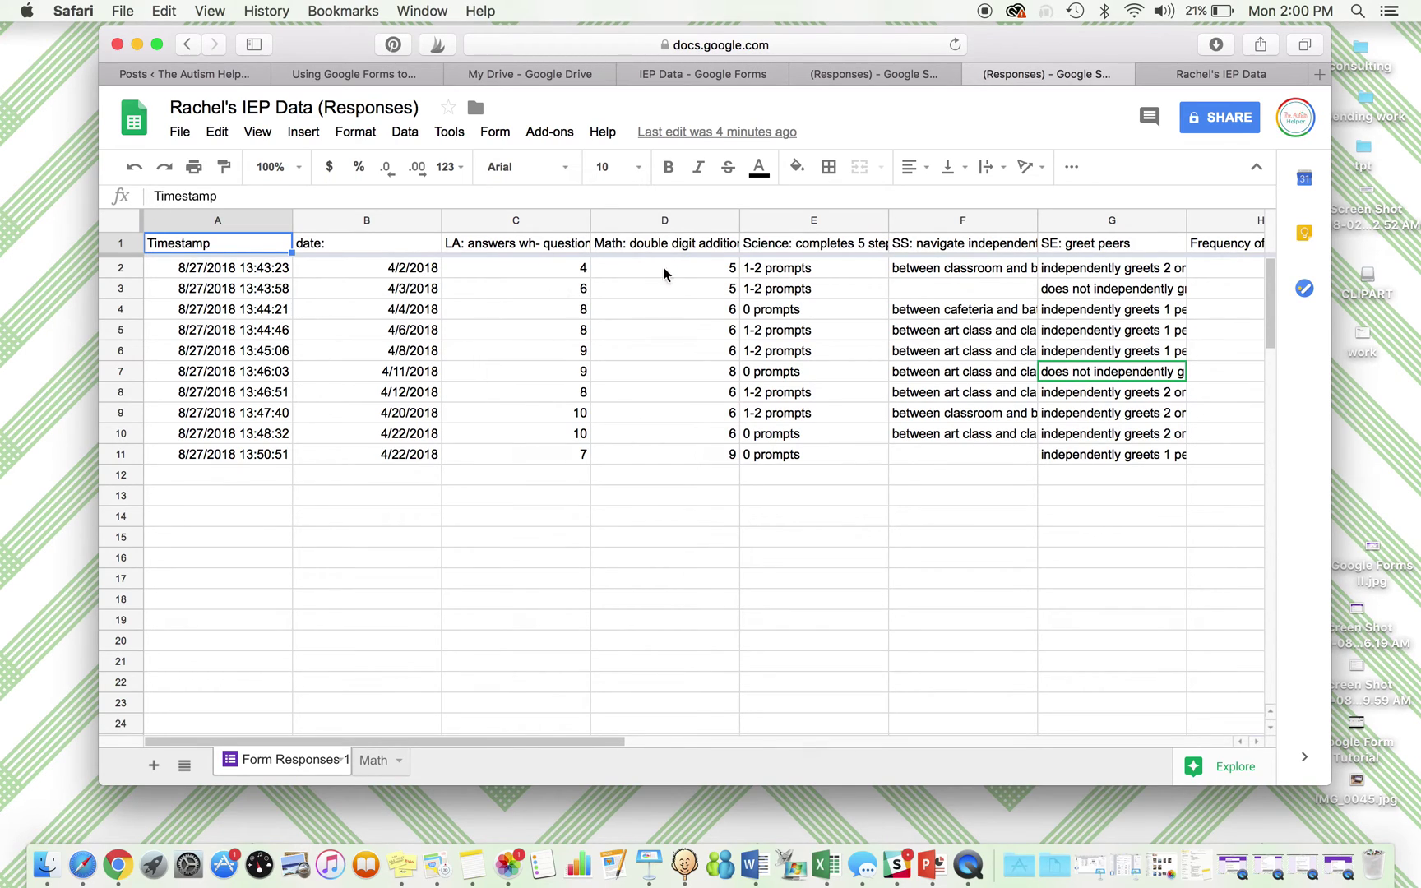
Step: Check the LA and Math headings, select addition scores D2:D11, then view the Math chart sheet
left_click(529, 243)
left_click(657, 247)
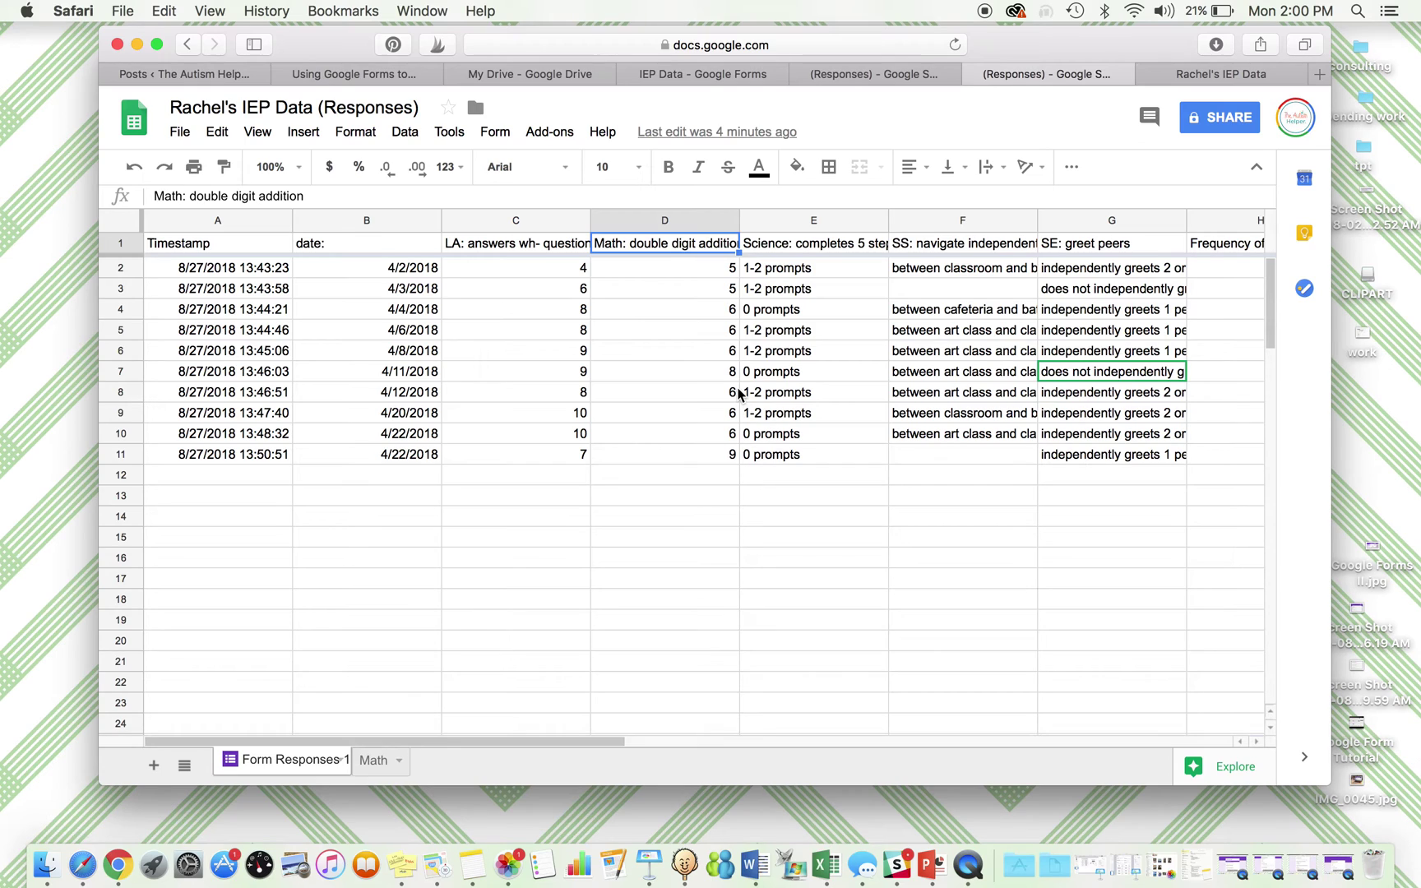
left_click_drag(716, 265, 727, 461)
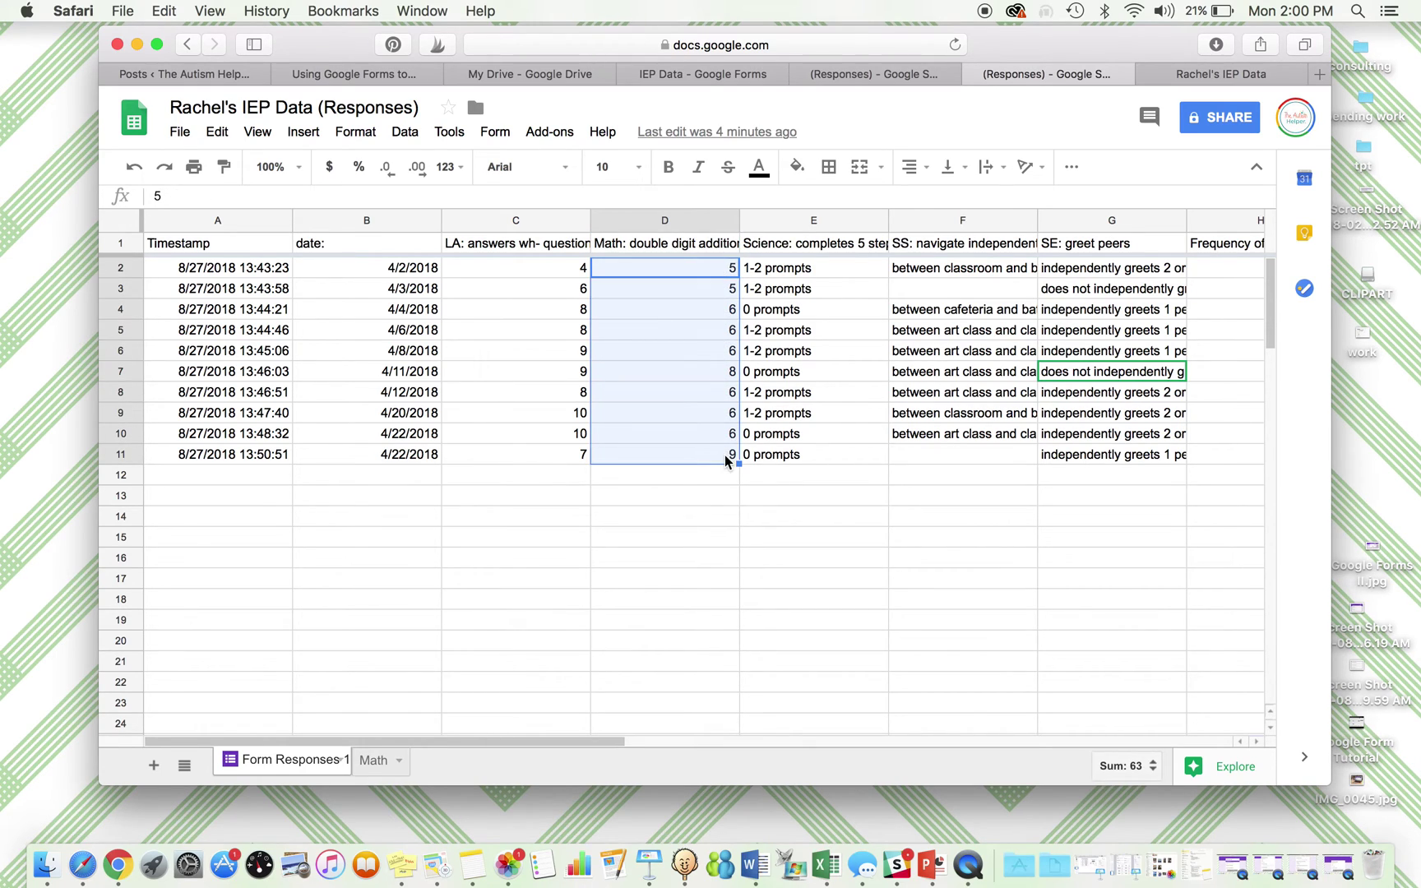
left_click(374, 761)
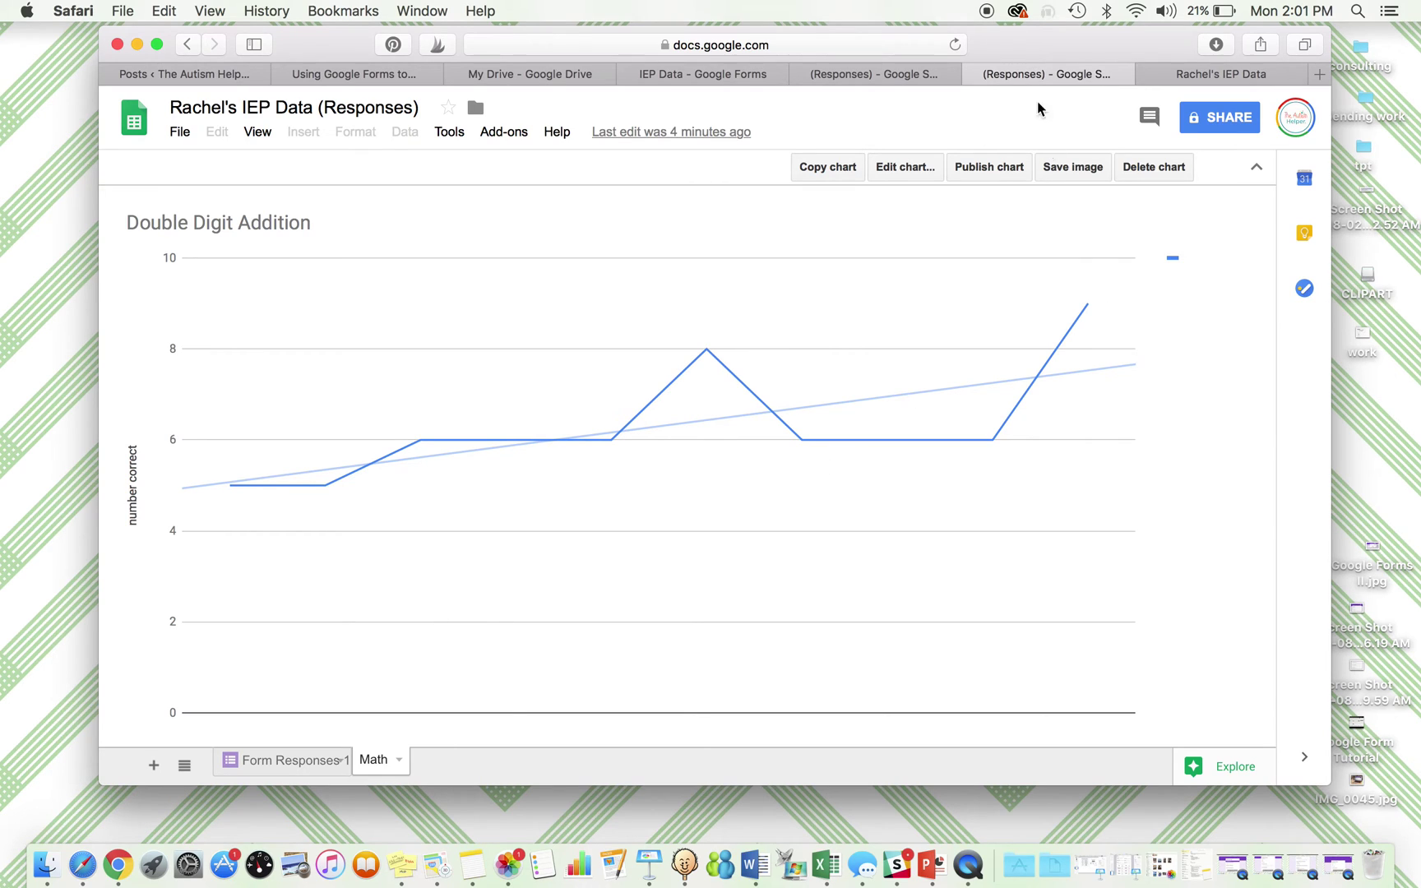
Step: Back on Form Responses 1, clear the selection and select aggression totals H2:H11
left_click(882, 75)
left_click(785, 598)
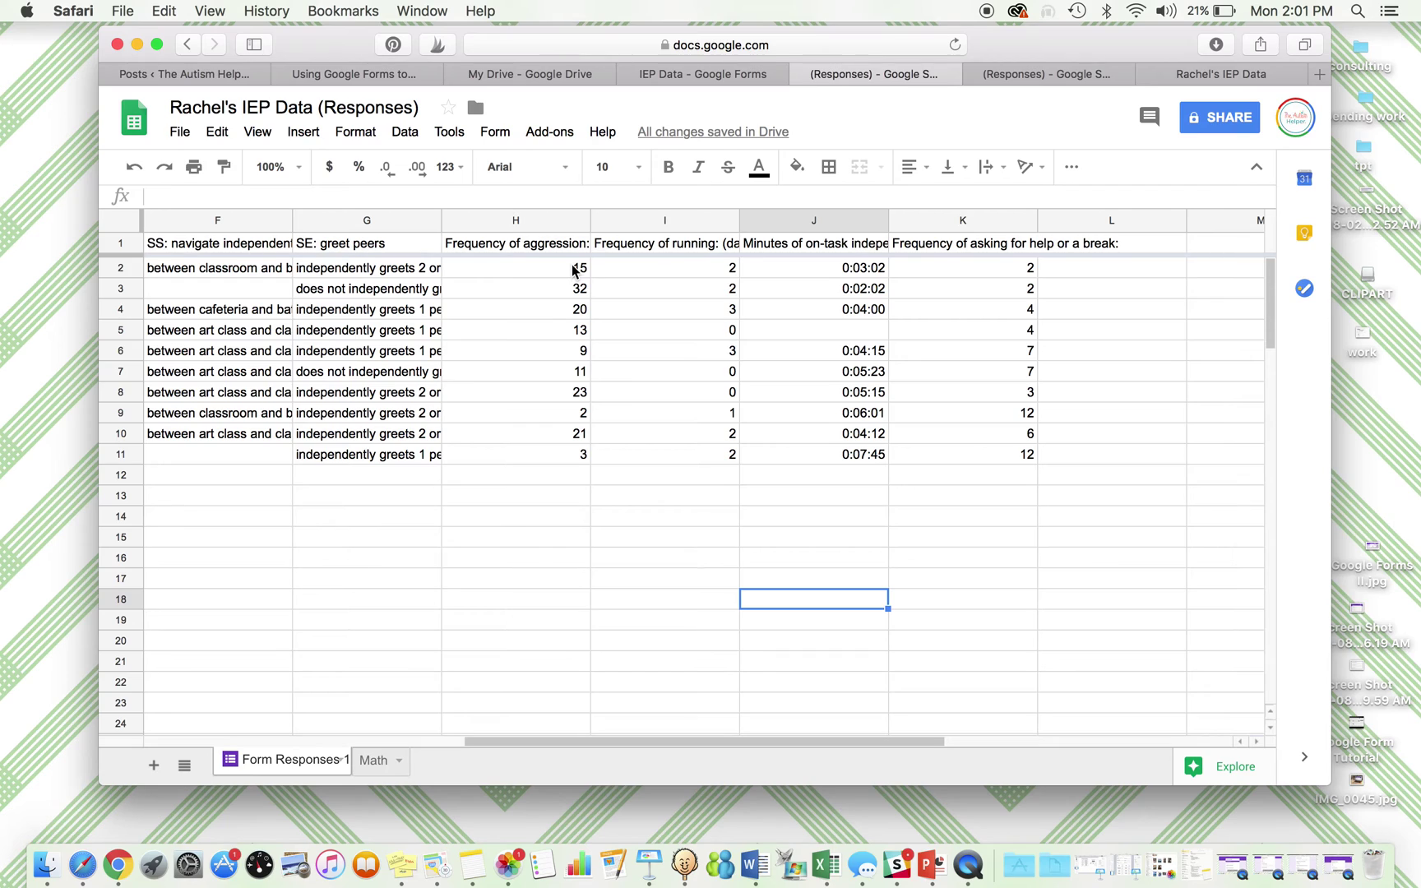
left_click_drag(573, 270, 582, 457)
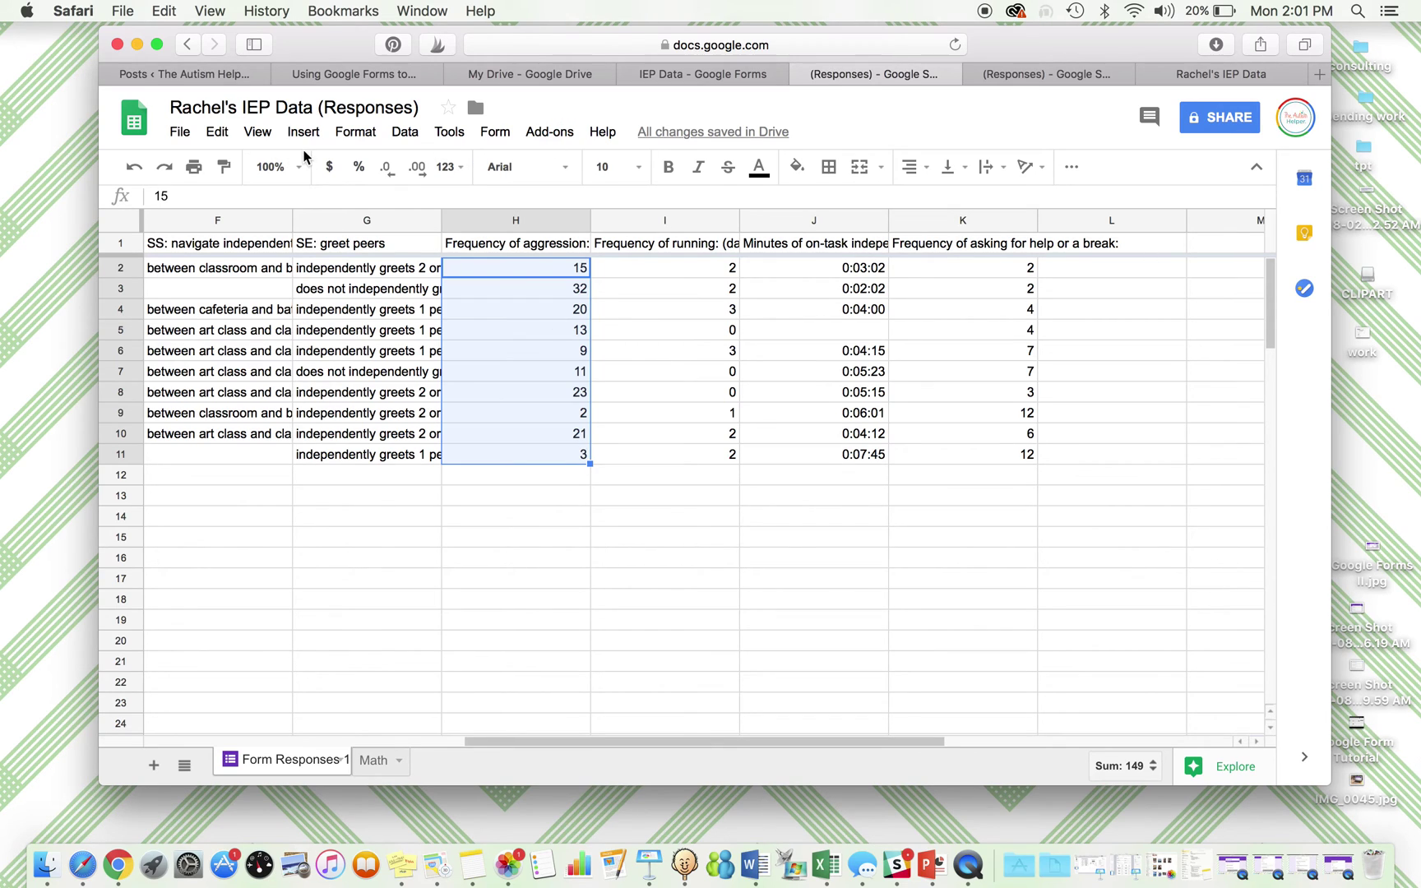
Step: Insert a chart from H2:H11 and change its chart type to Line chart
left_click(217, 132)
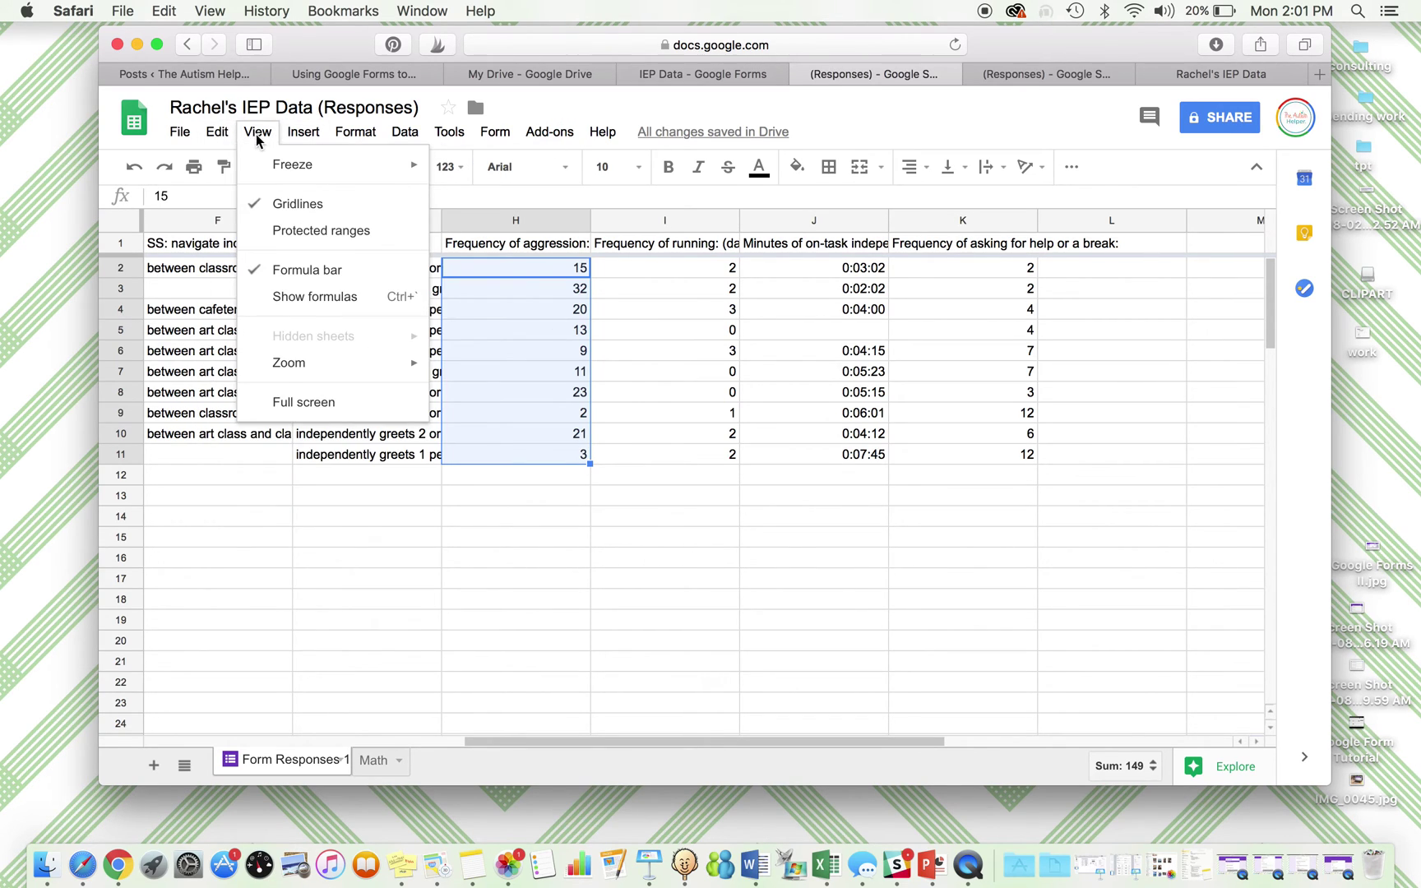
mouse_move(301, 134)
left_click(387, 377)
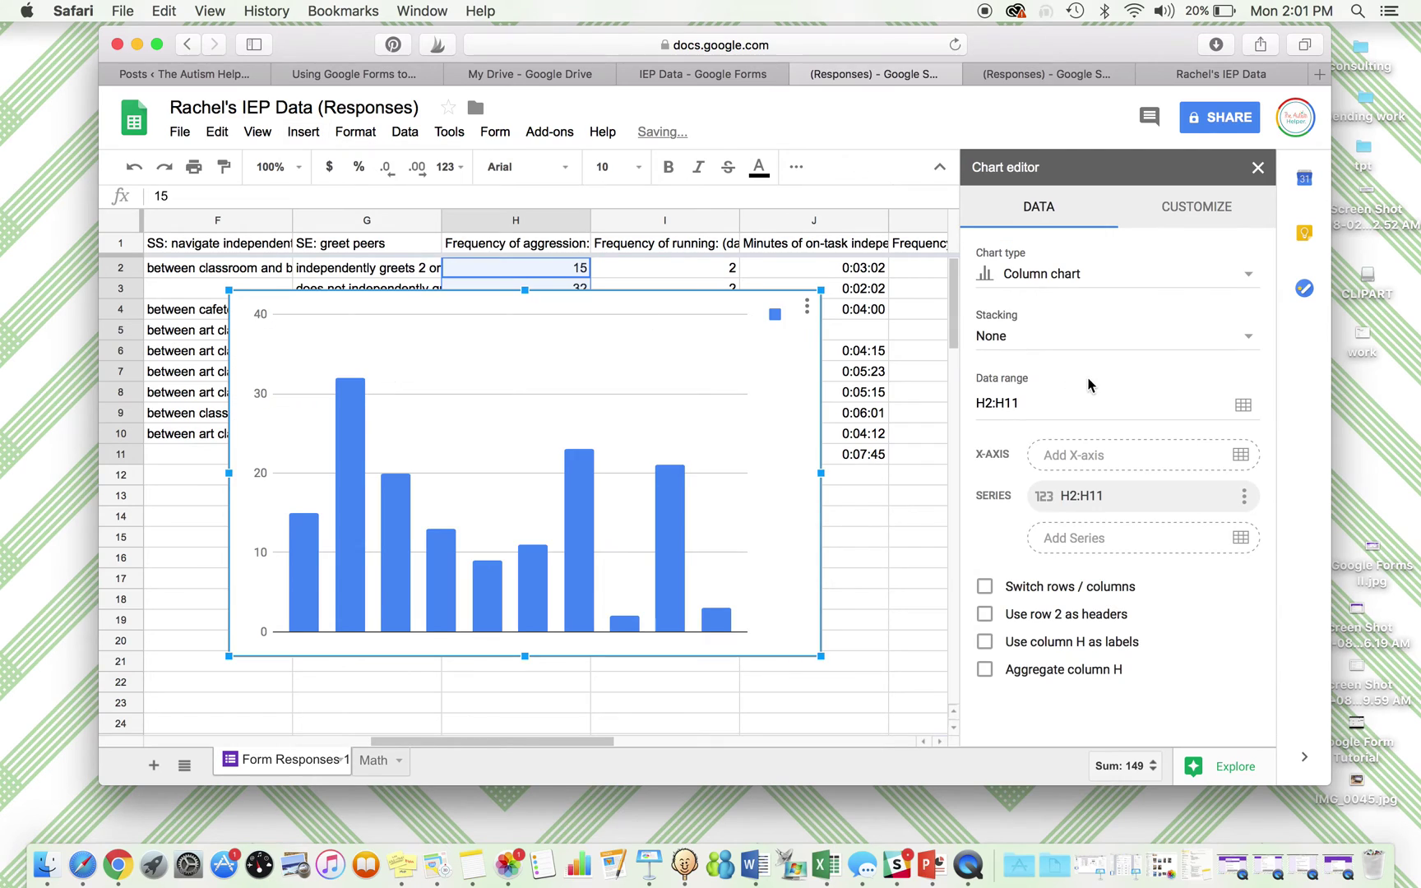
left_click(1089, 283)
left_click(1027, 377)
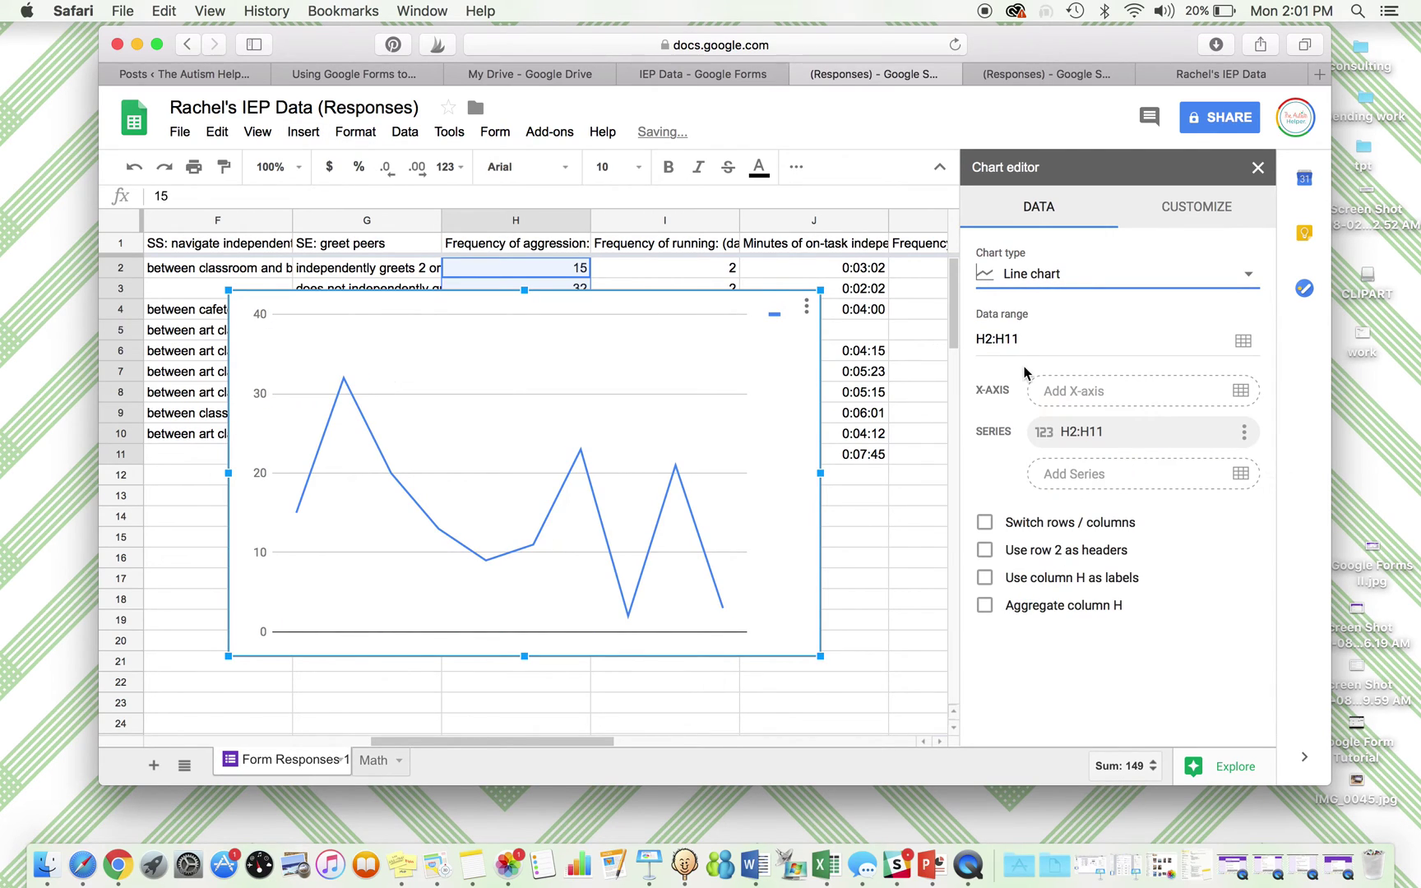
Step: Title the aggression chart 'Daily Frequency of Aggression'
left_click(1215, 199)
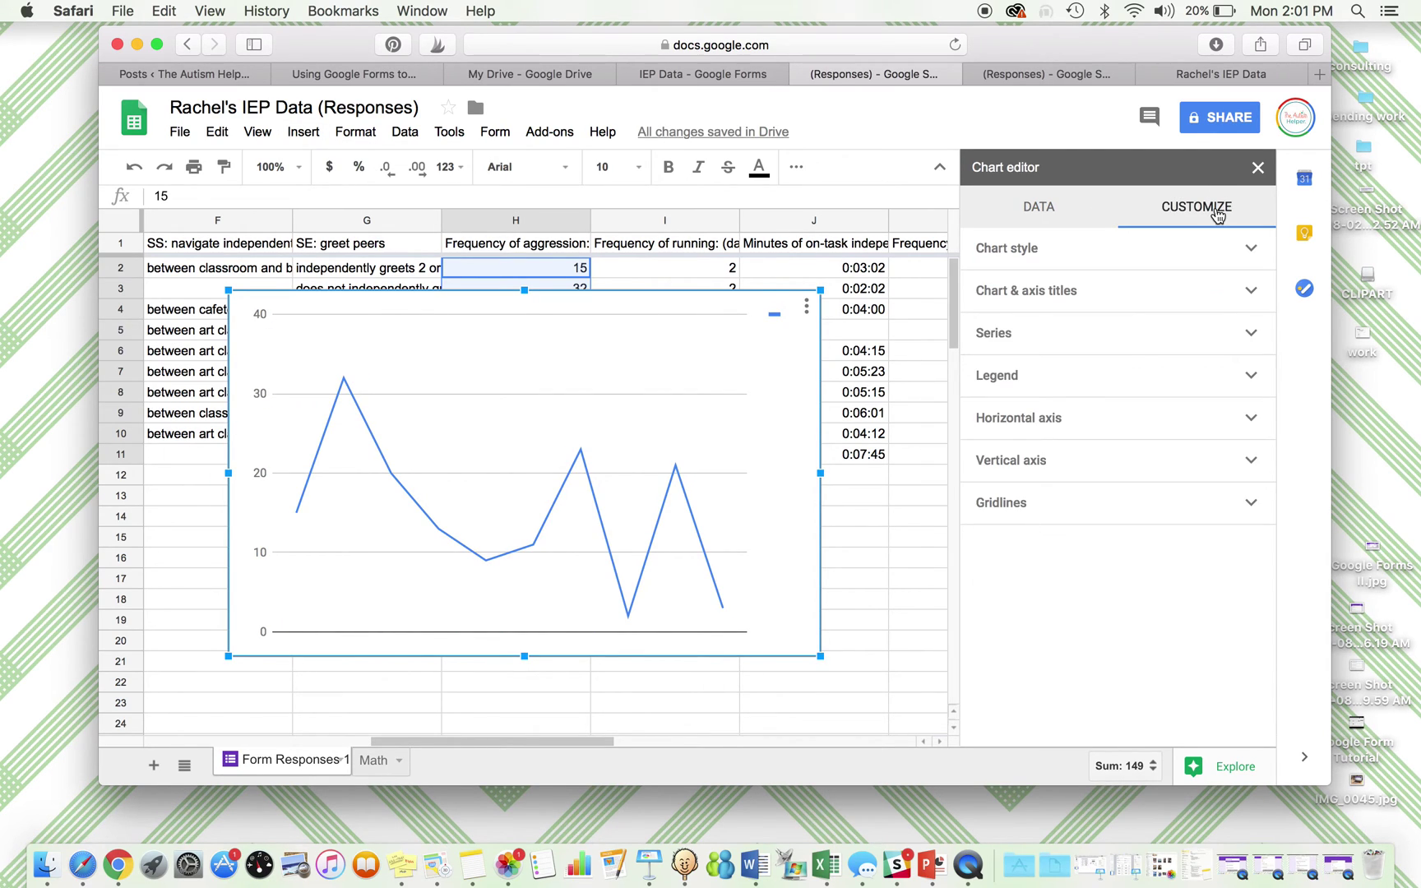
left_click(1101, 258)
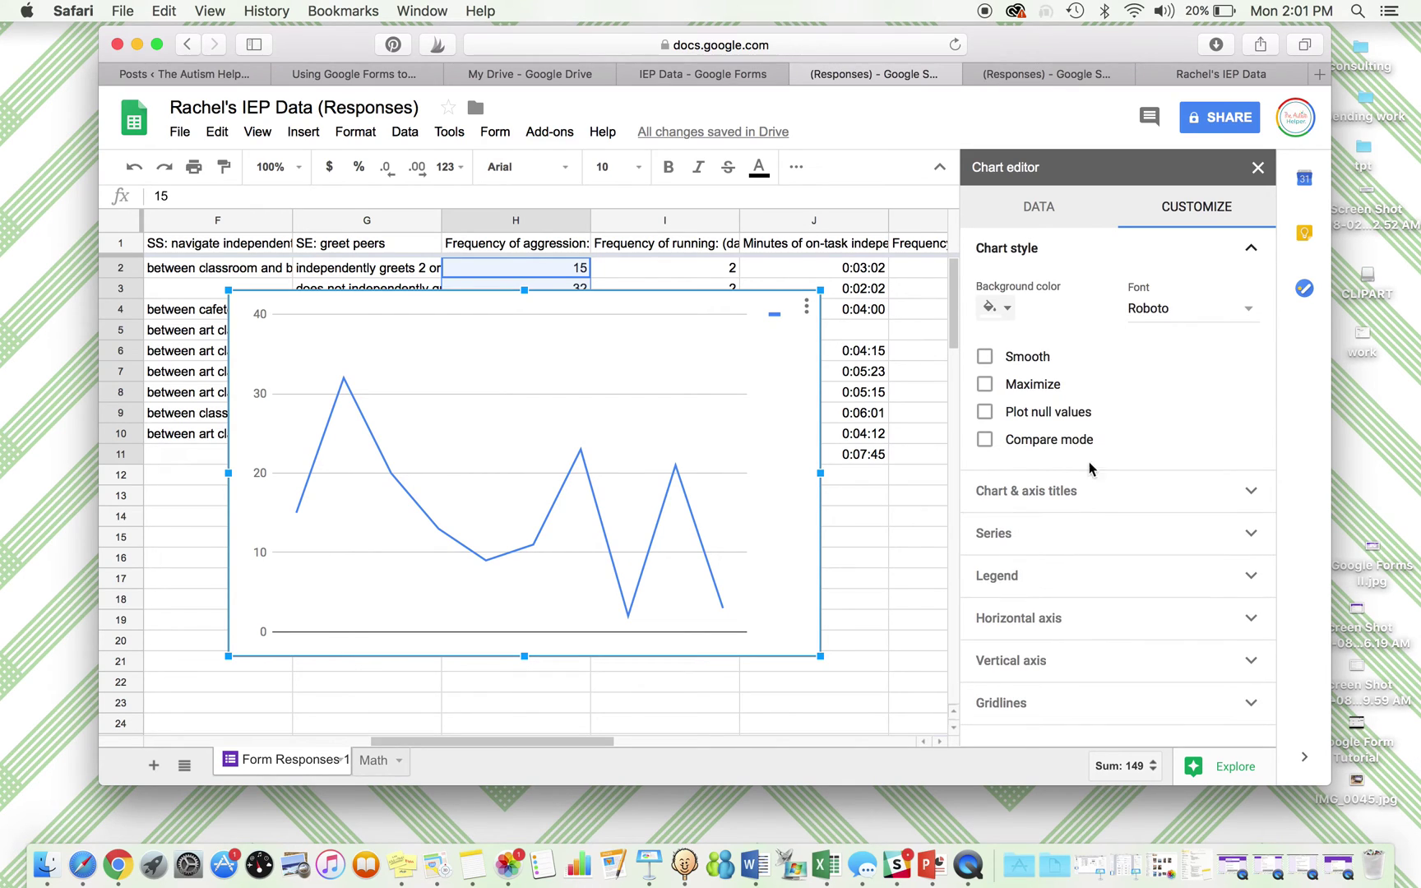
left_click(1088, 493)
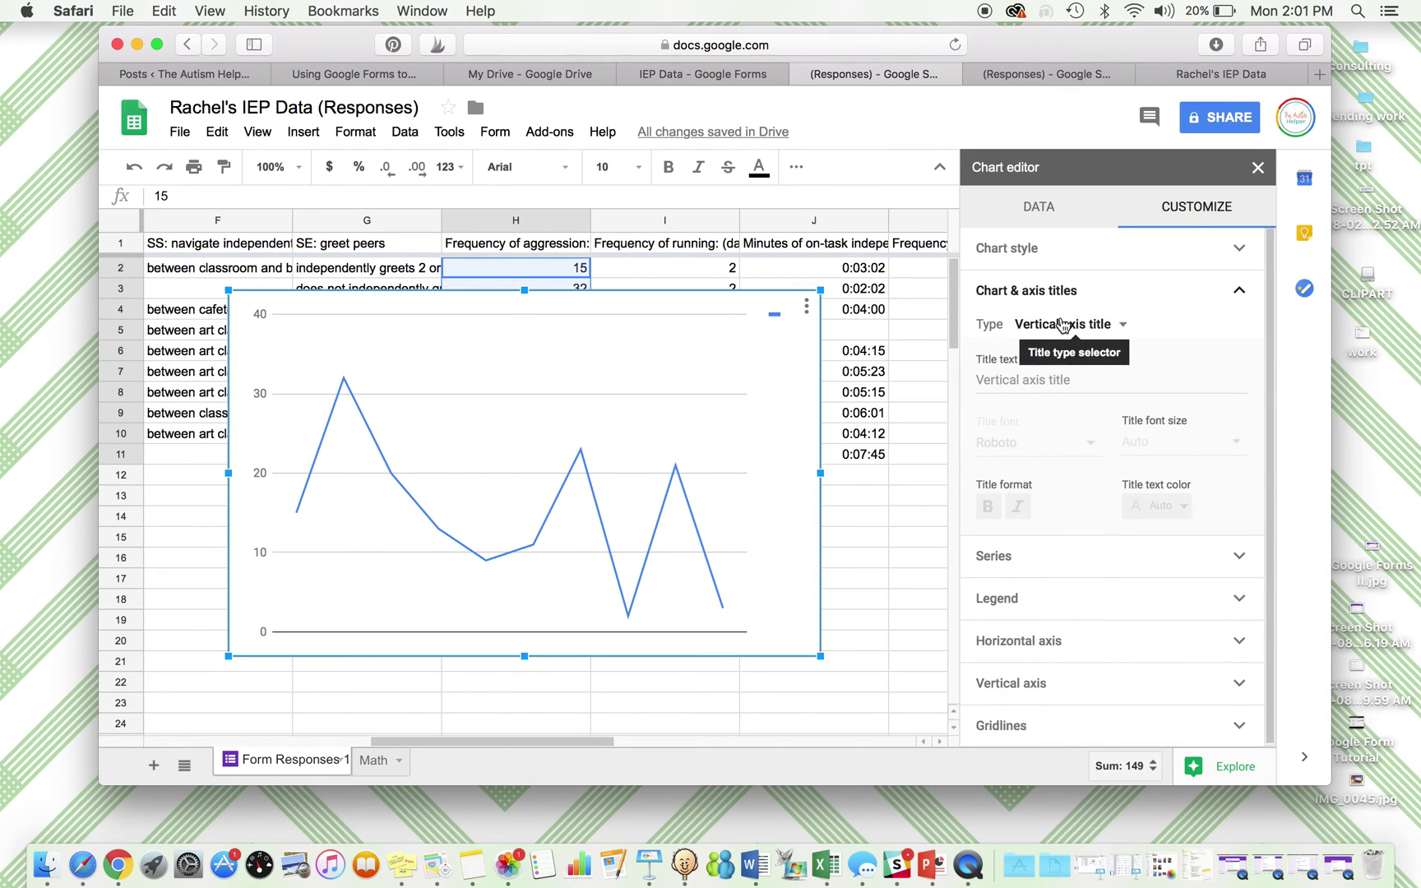
left_click(1069, 325)
left_click(1061, 246)
left_click(1010, 380)
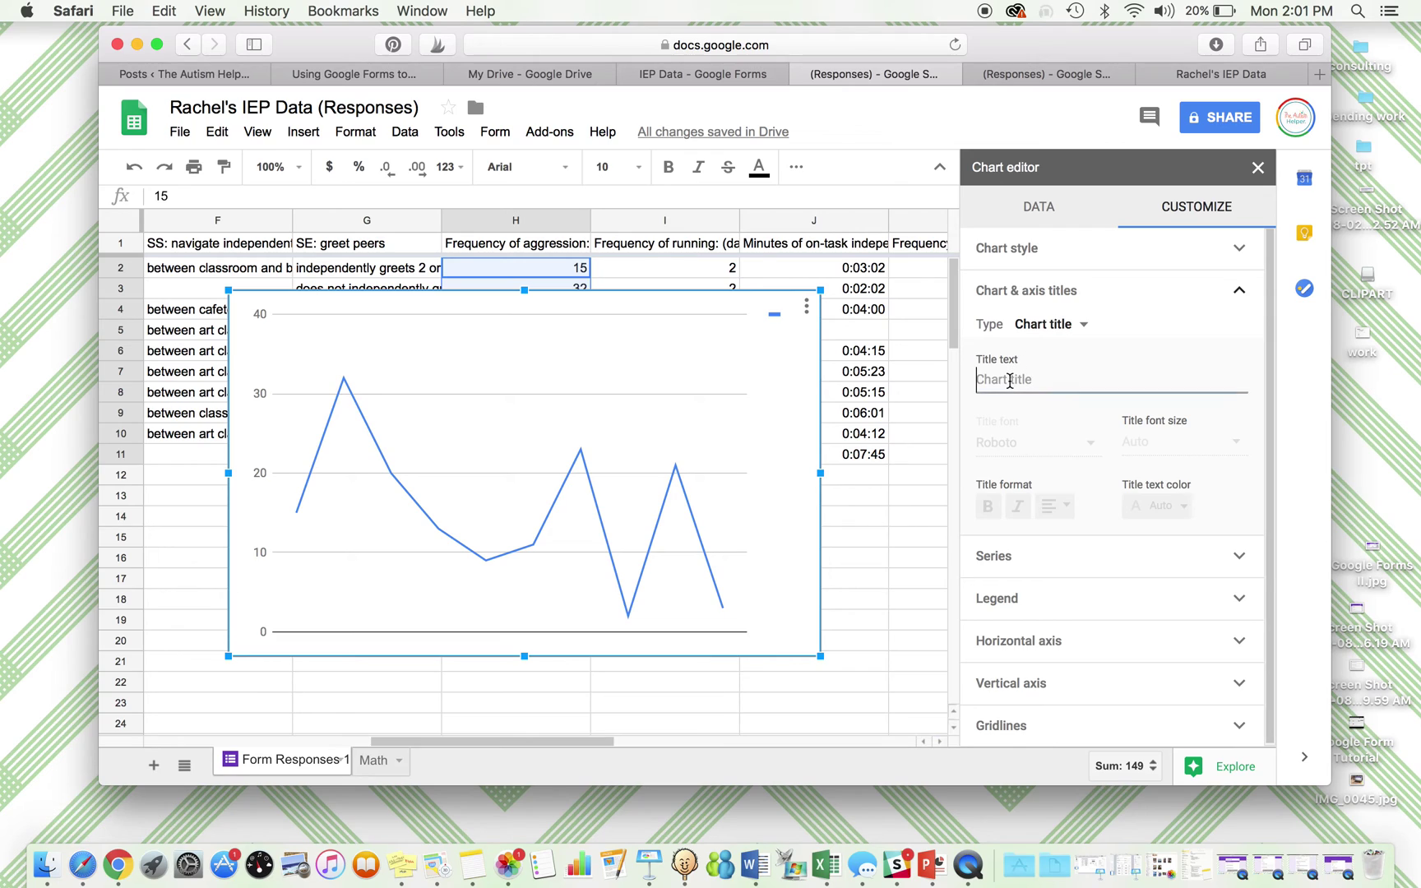
type("Frequency")
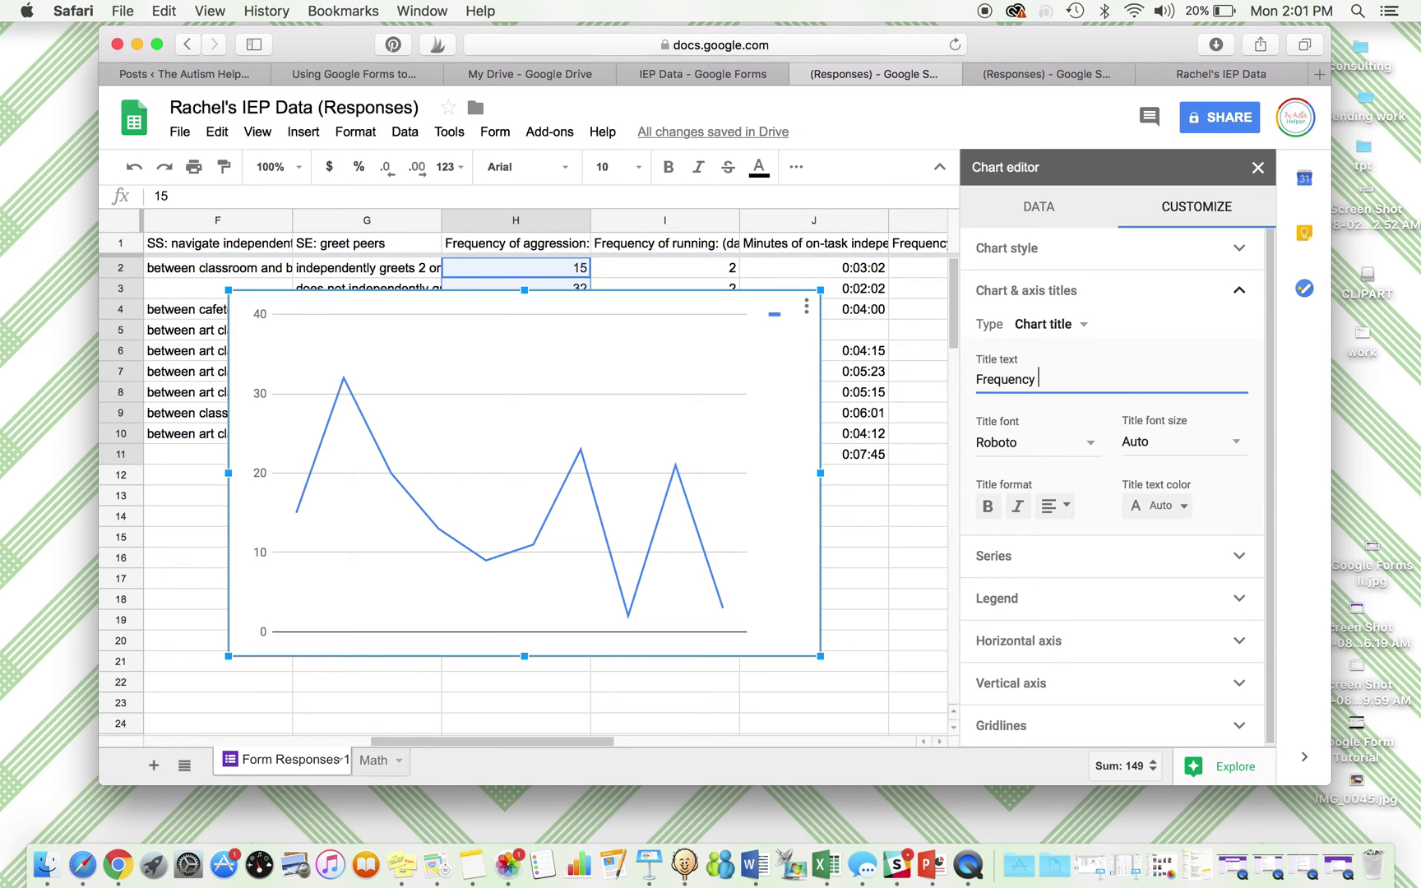
type(" of Aggression")
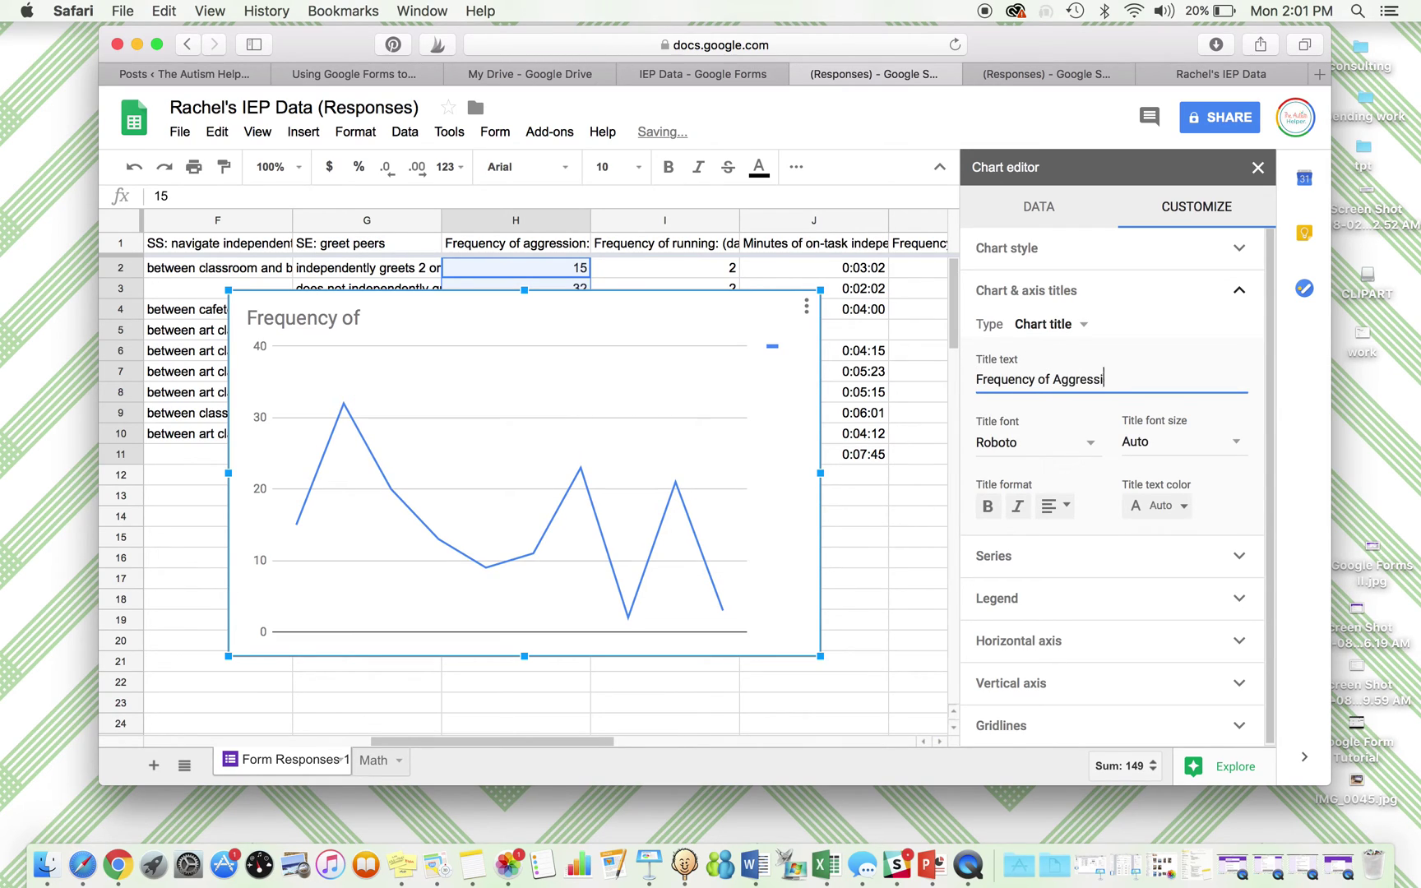
left_click(977, 379)
type("Daily")
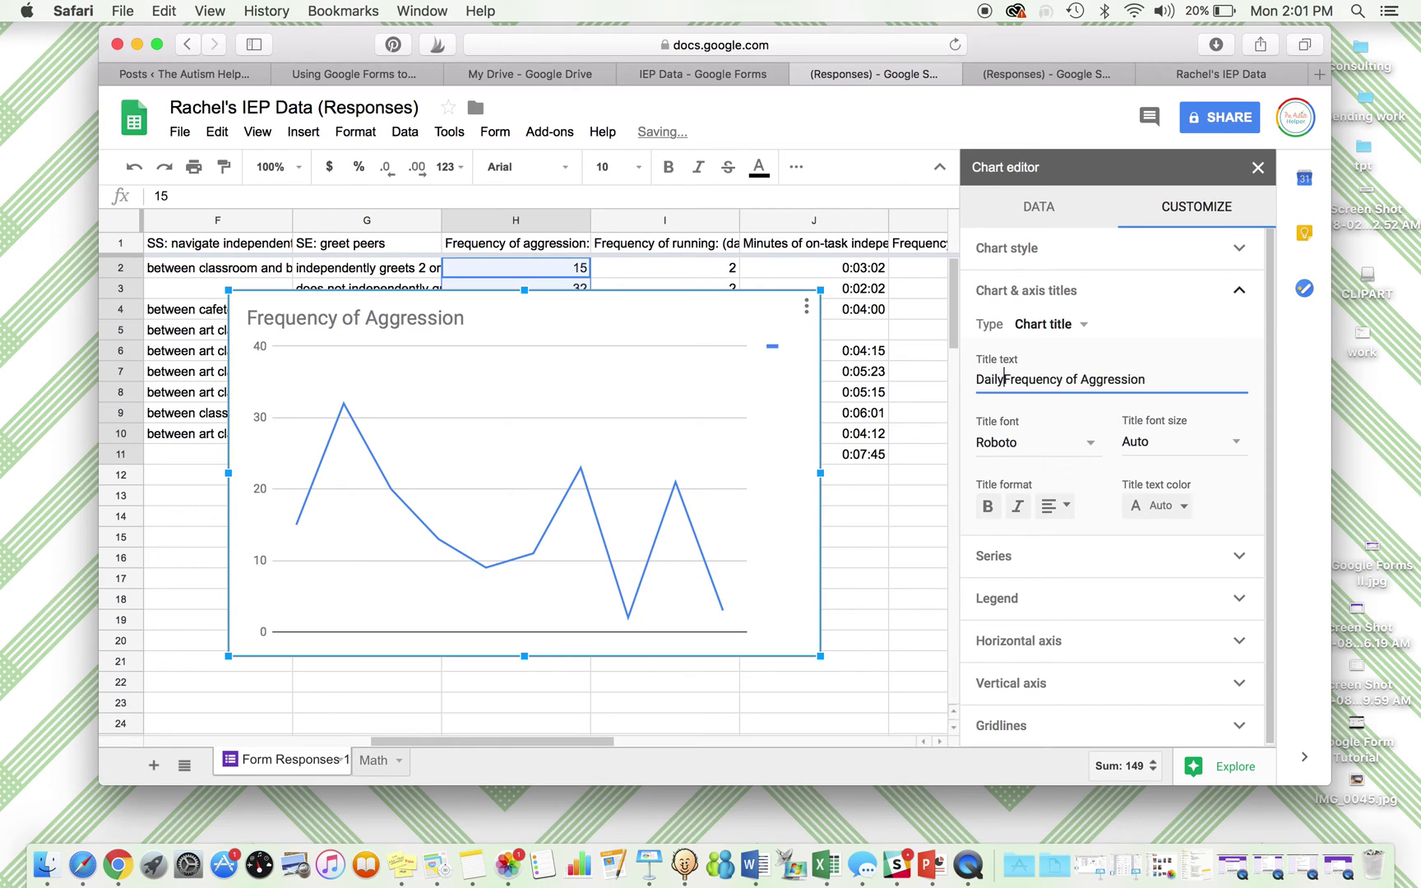
Step: Set the vertical axis title to 'daily frequency' and the horizontal axis title to 'dates'
left_click(1069, 325)
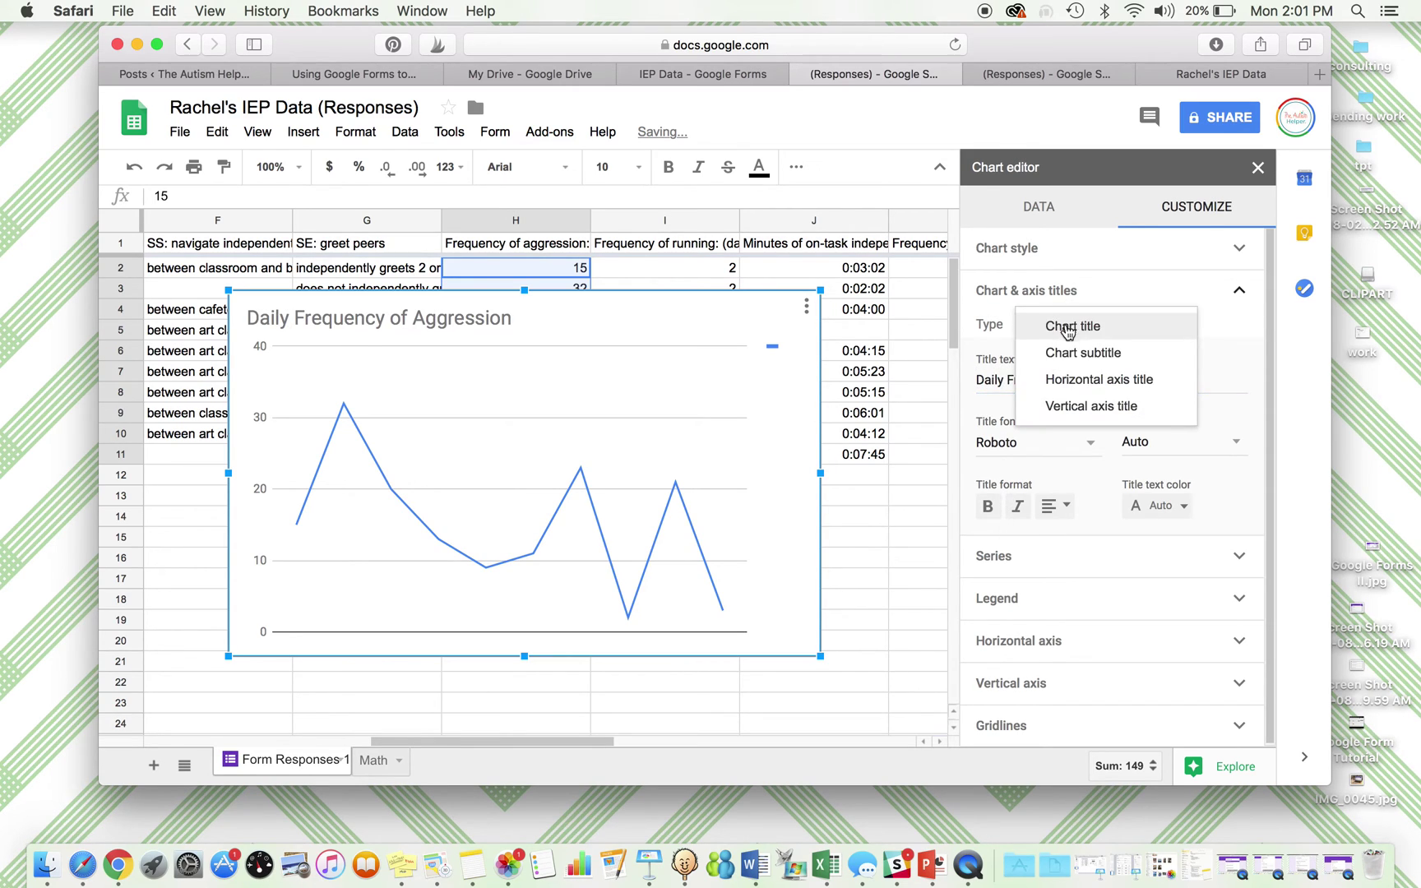
left_click(1091, 407)
left_click(1036, 380)
type("dail")
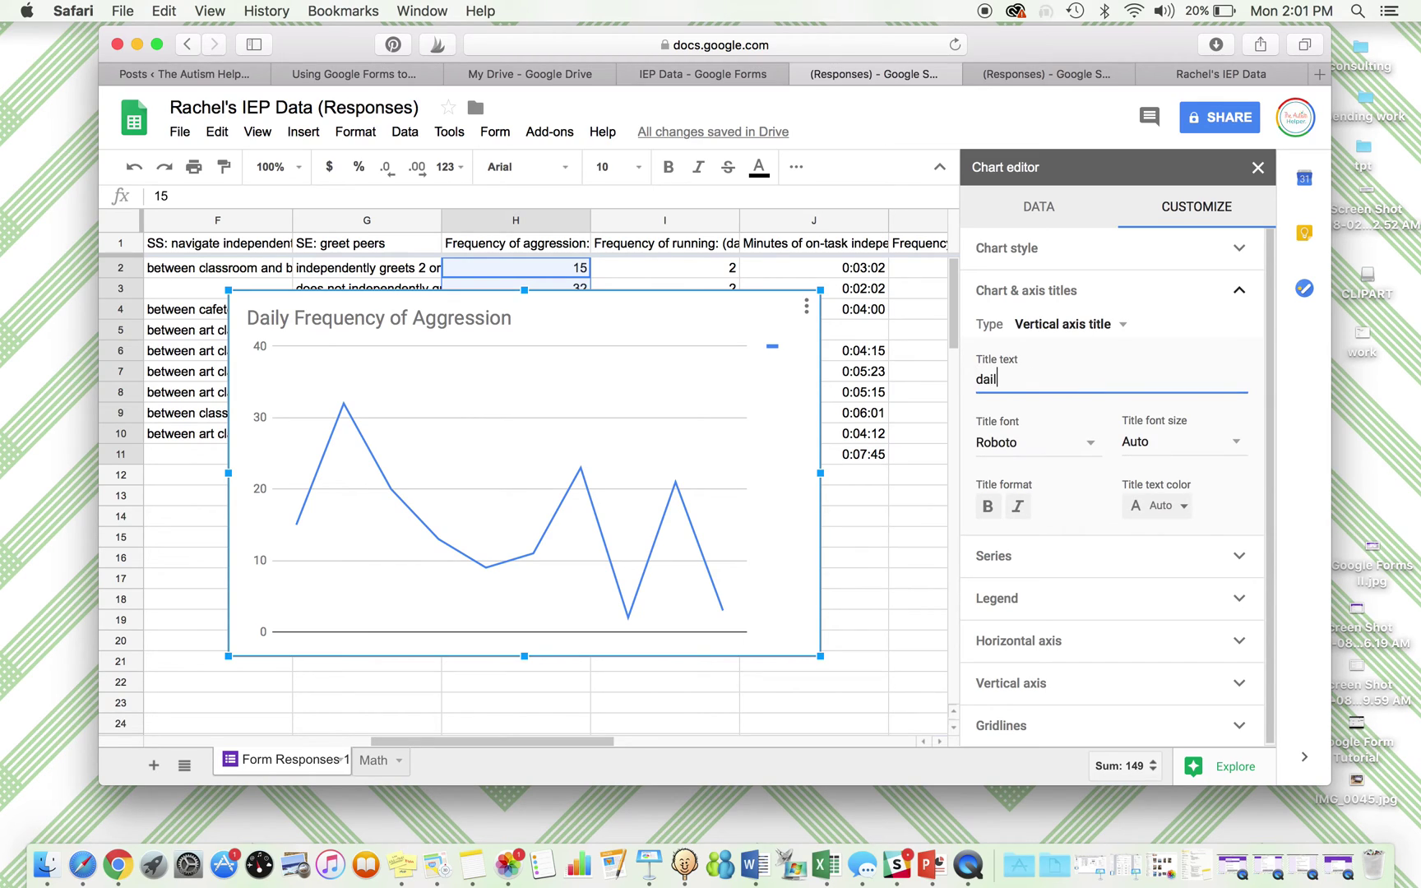
type("y frequency")
left_click(1158, 339)
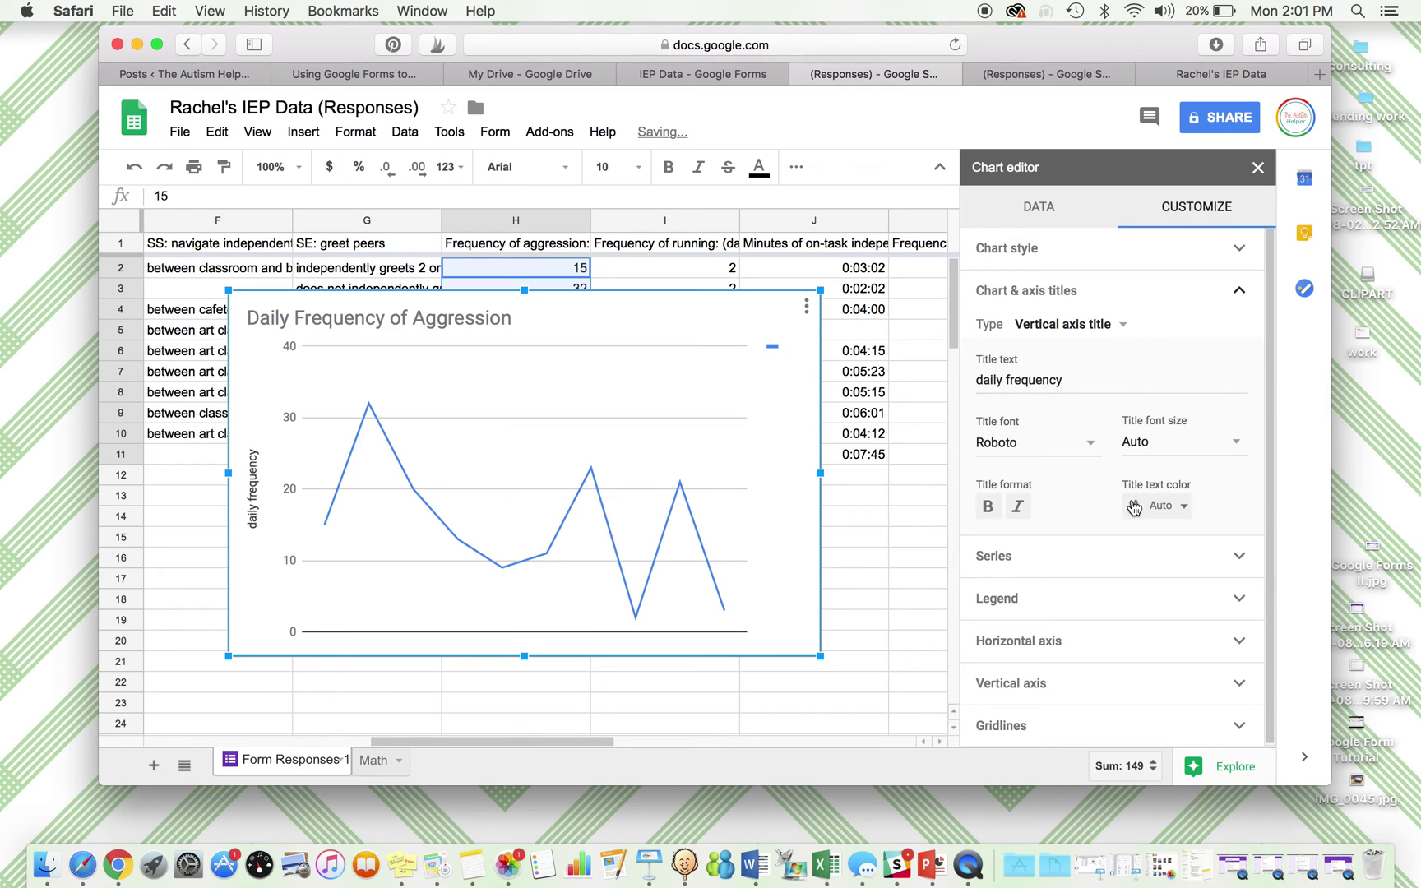
left_click(1122, 325)
left_click(1121, 299)
left_click(1045, 384)
type("dates")
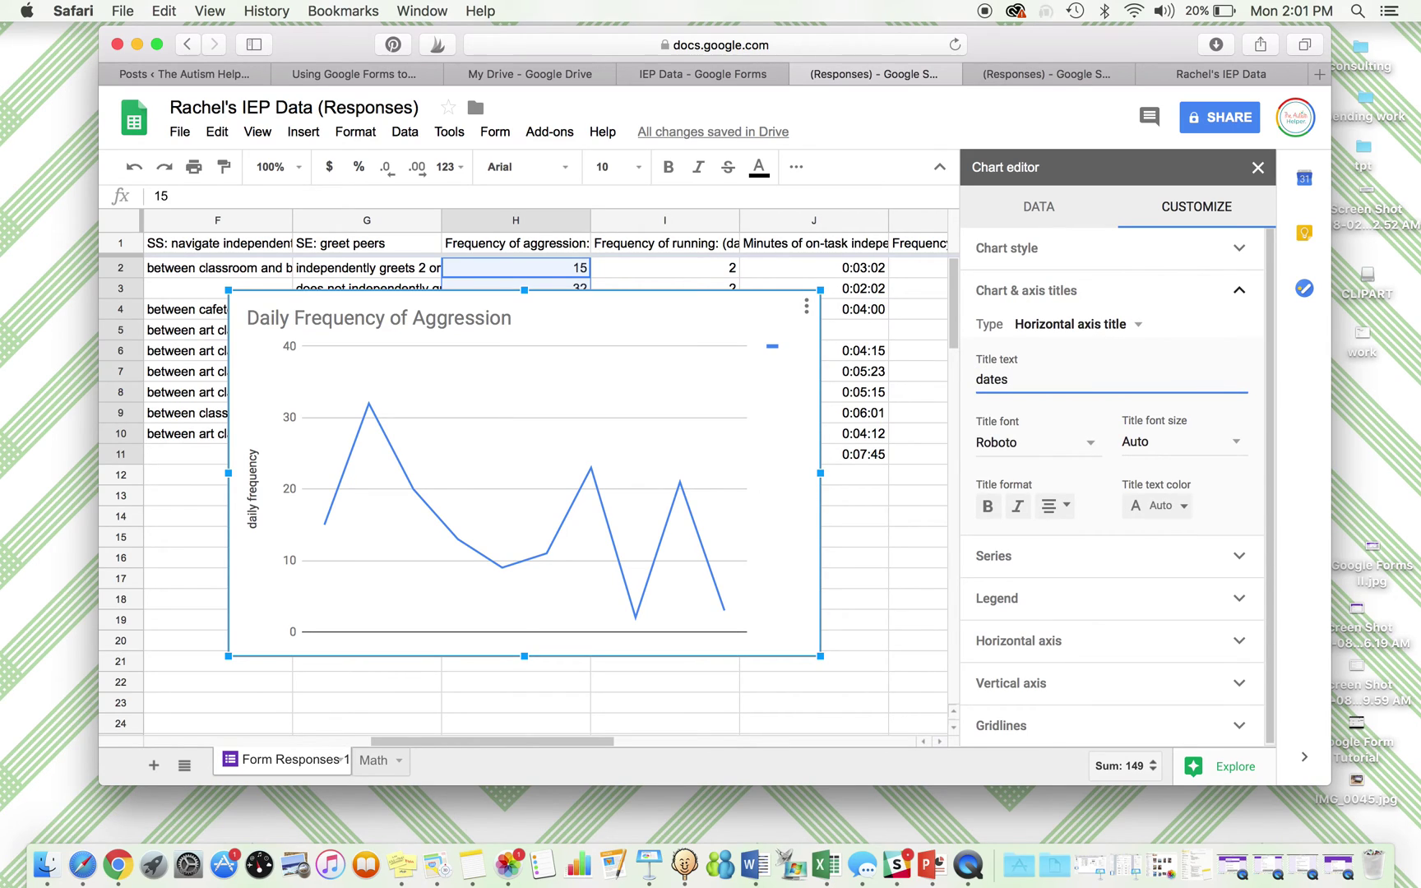
left_click(1063, 556)
Step: Tick Trendline in the Series settings to add a linear trendline to the aggression line
scroll(1063, 515, "down", 3)
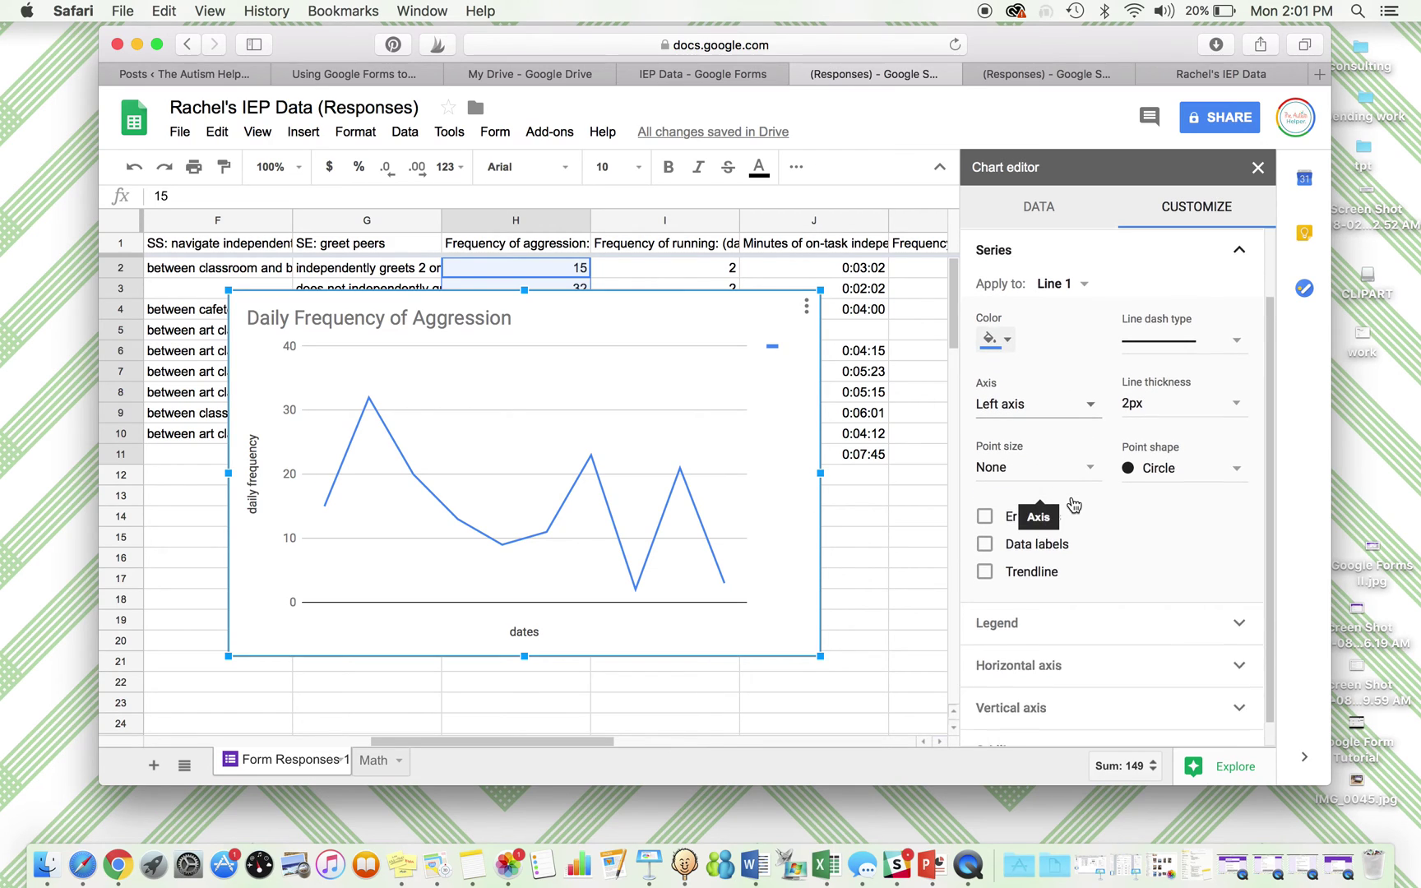
left_click(1059, 612)
left_click(1061, 638)
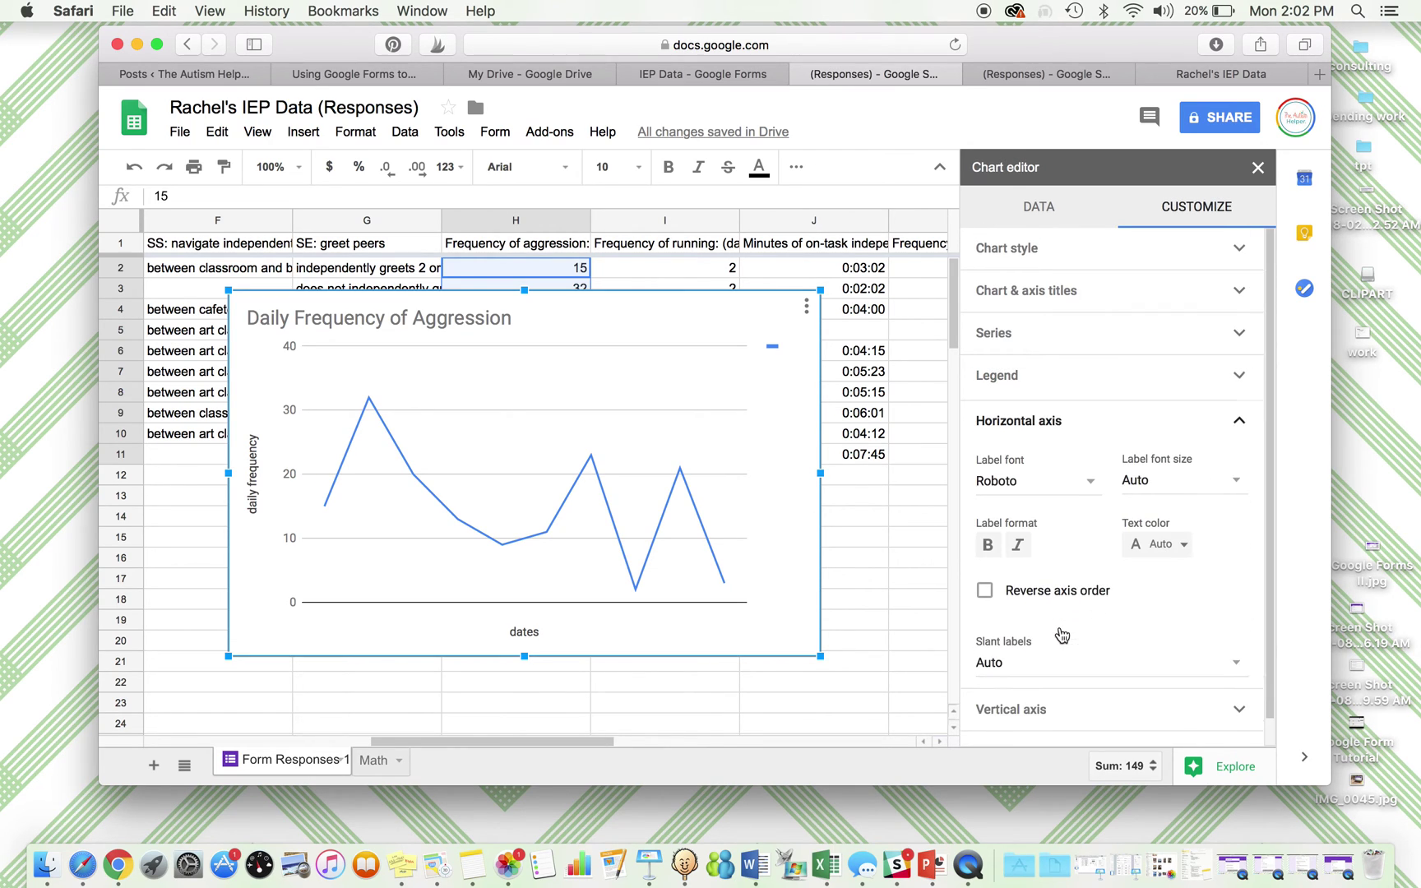
left_click(1038, 683)
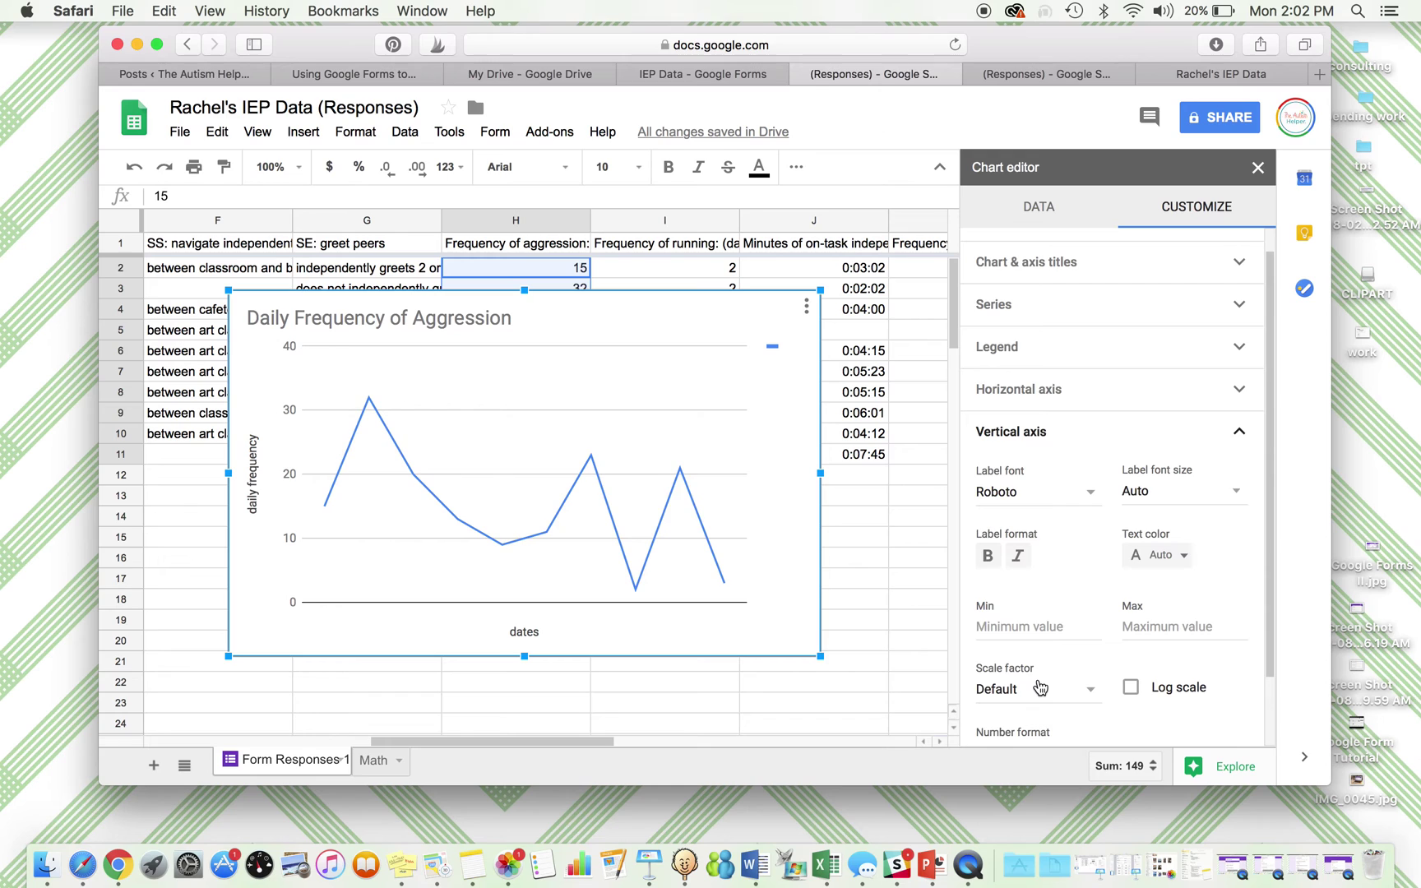
left_click(979, 424)
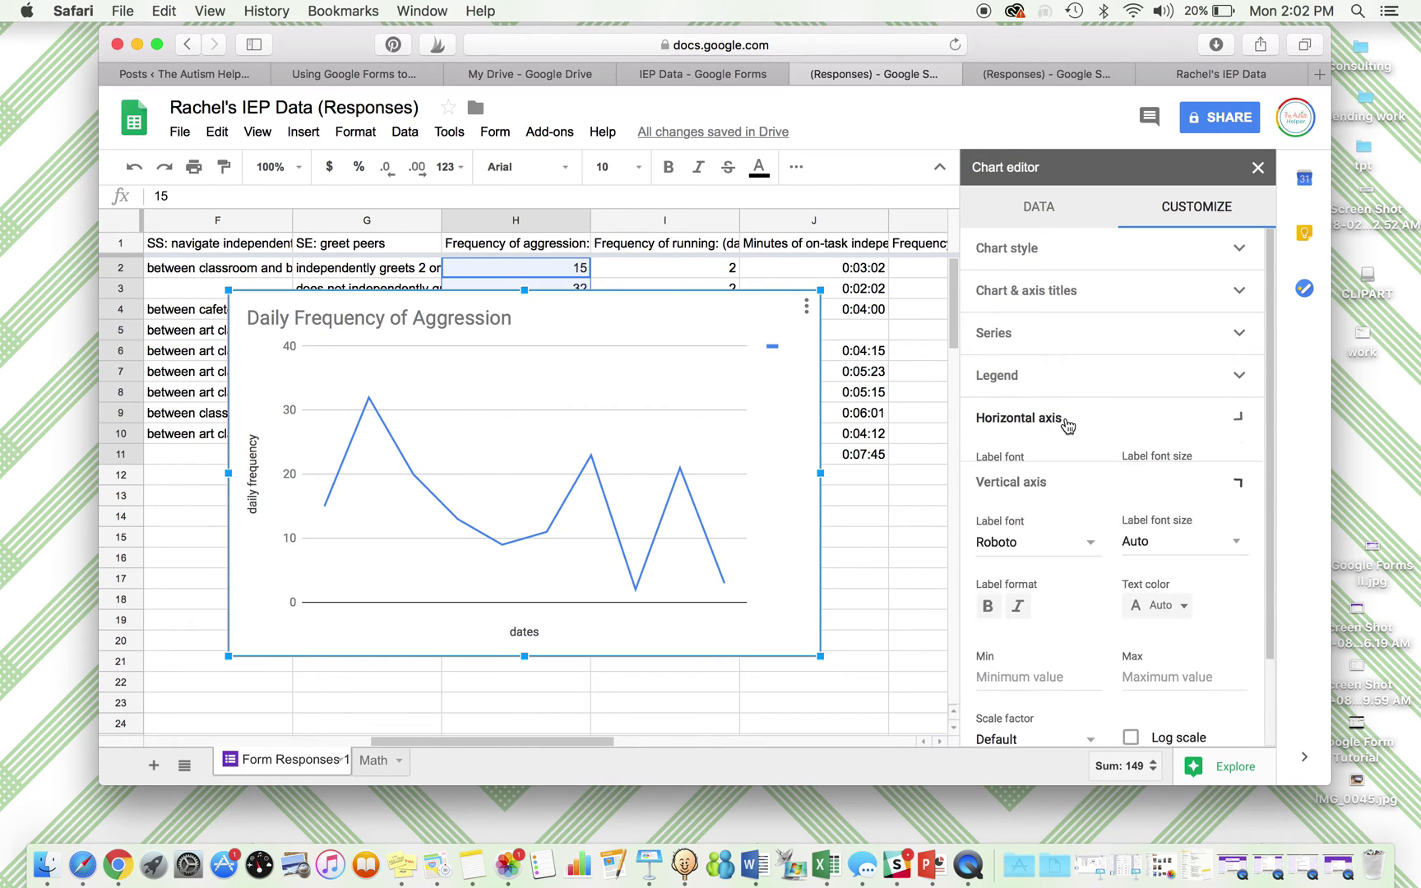
scroll(1095, 499, "up", 1)
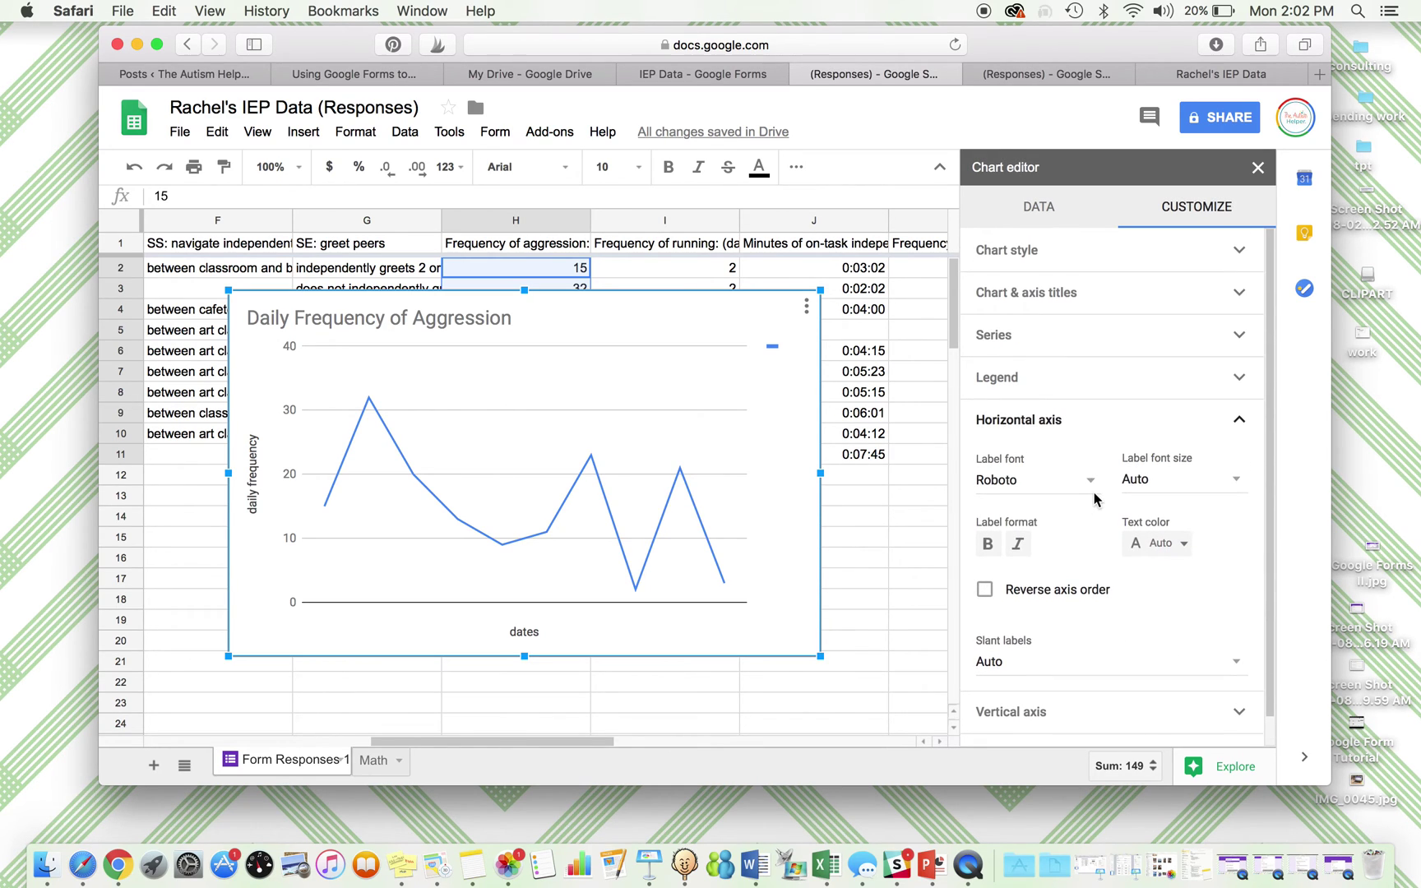
left_click(1071, 378)
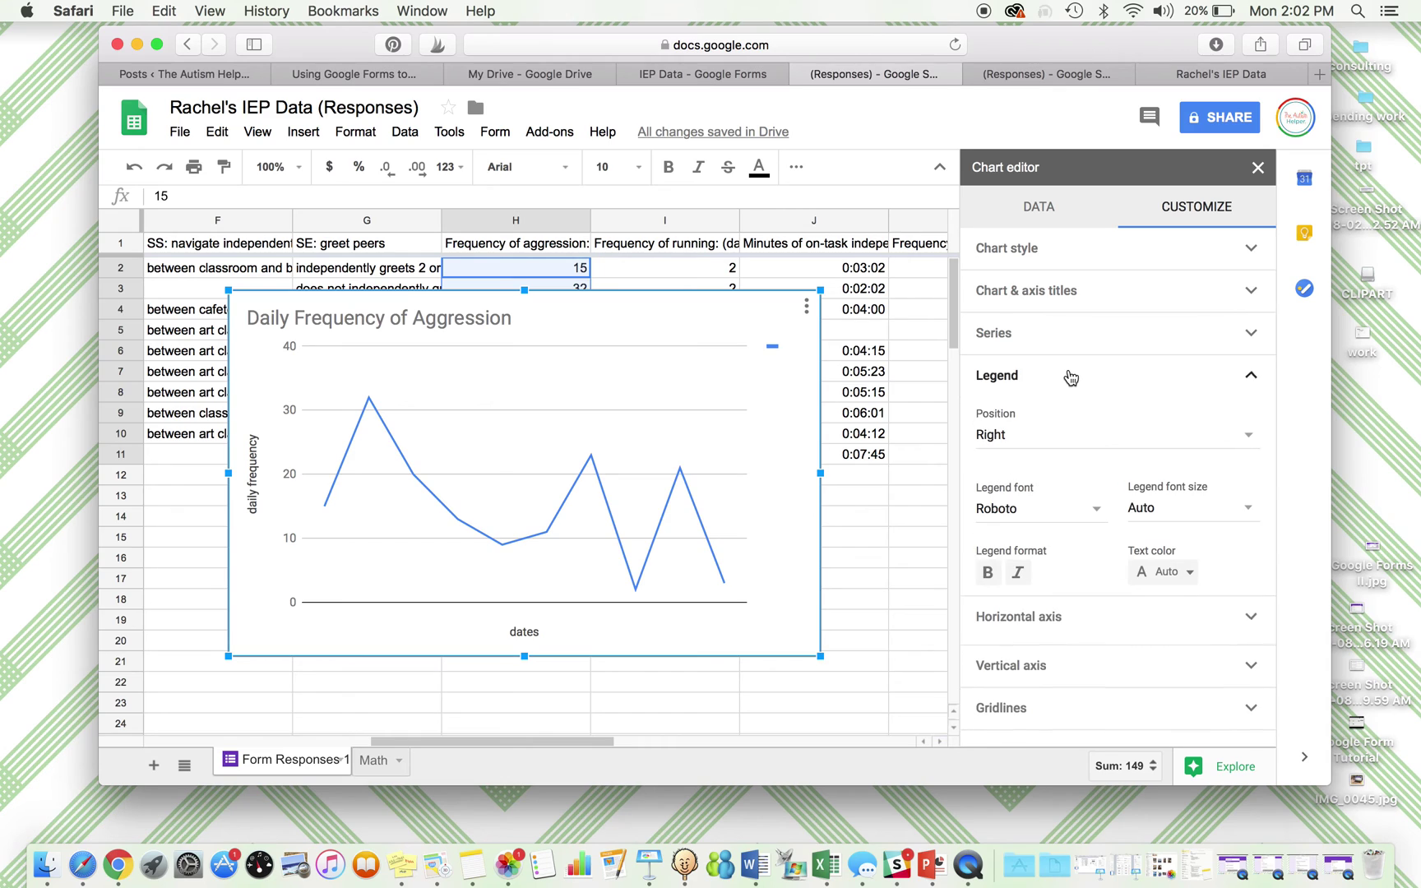
left_click(1053, 332)
left_click(1032, 656)
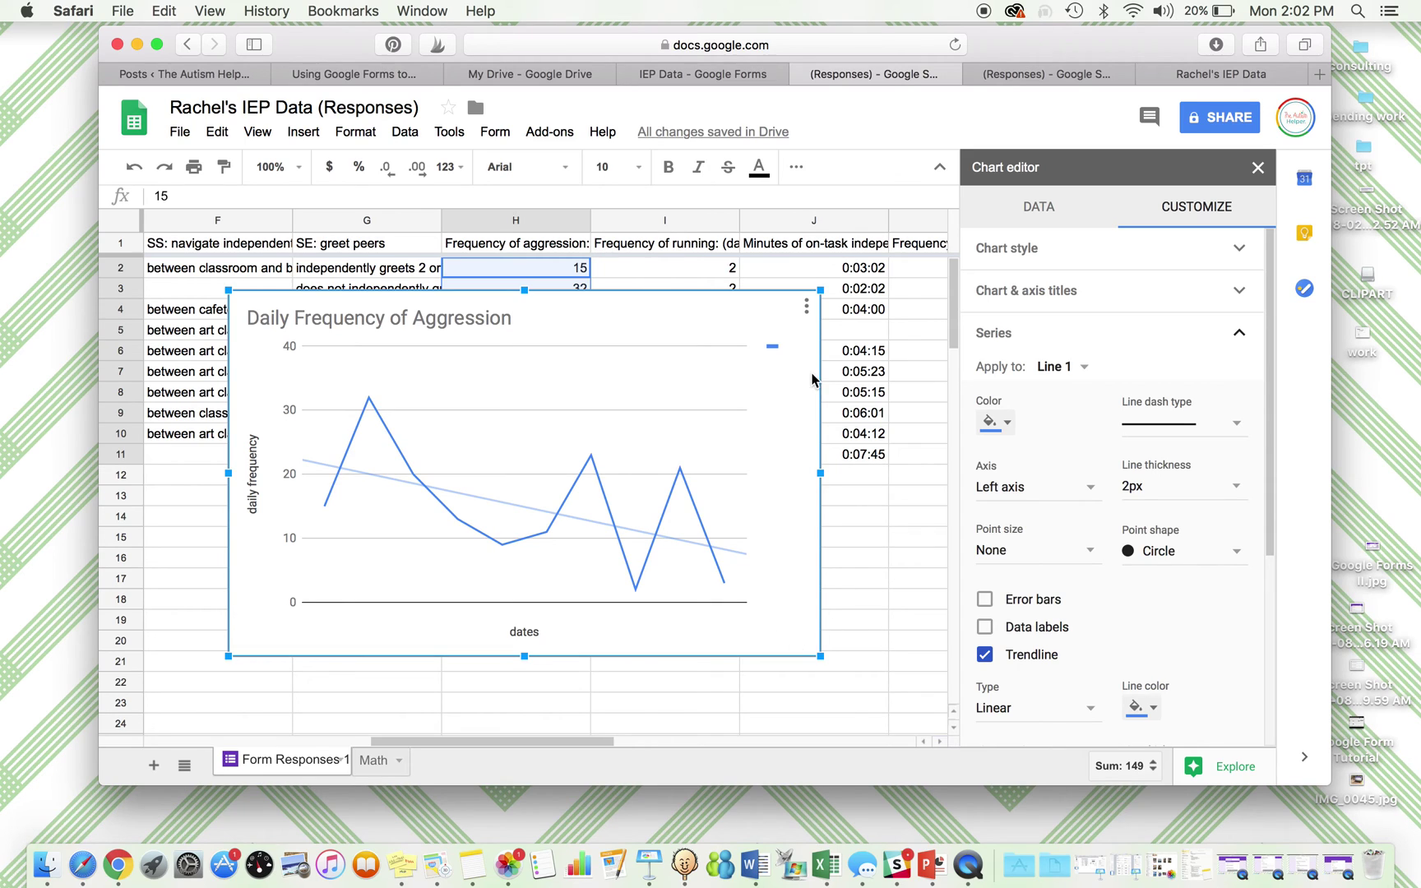
left_click(807, 308)
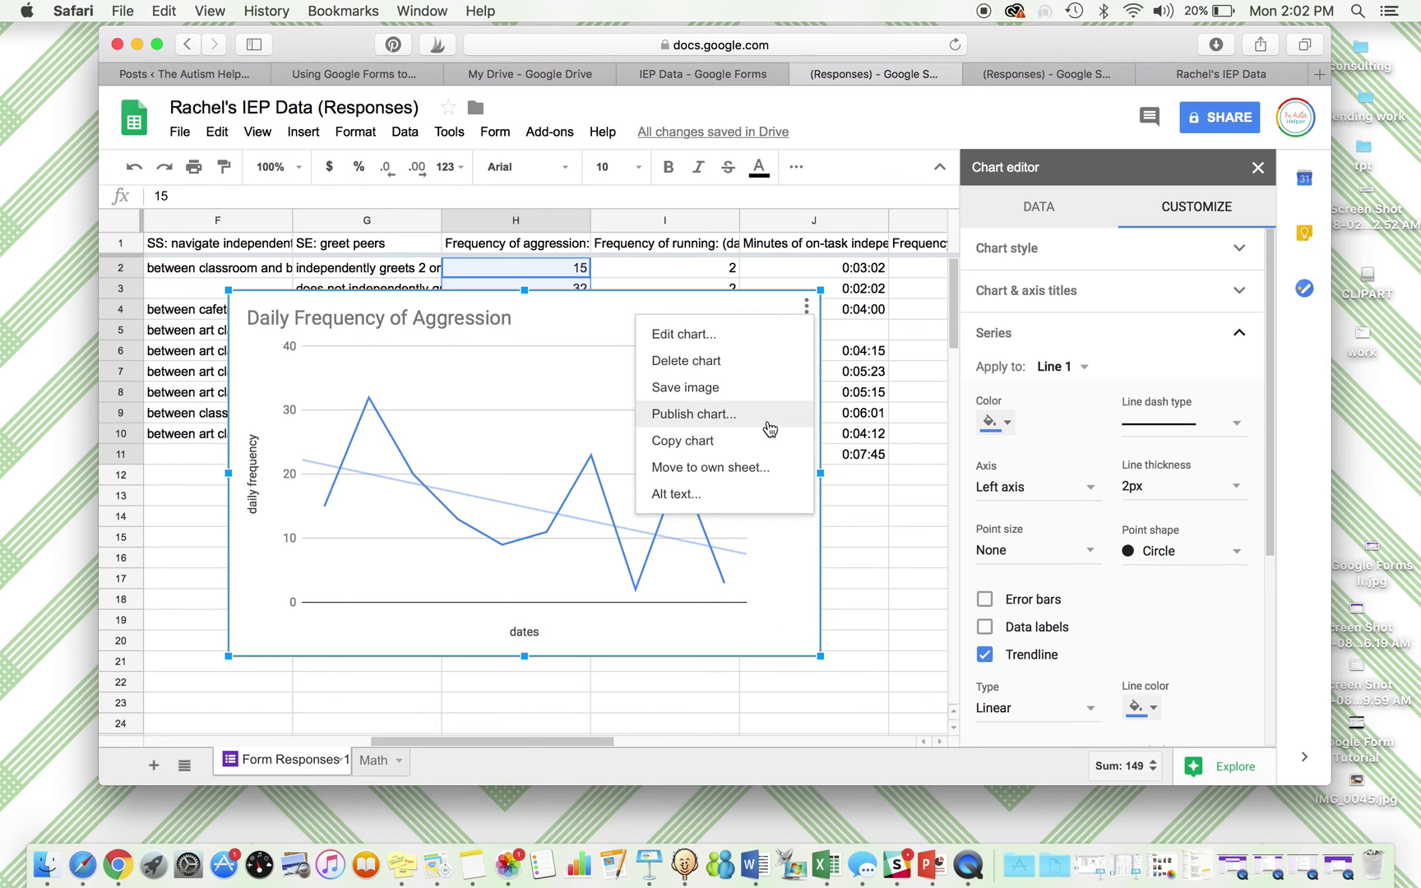
Step: Move the chart to its own sheet, rename it 'aggression', and drag it after Math
left_click(762, 468)
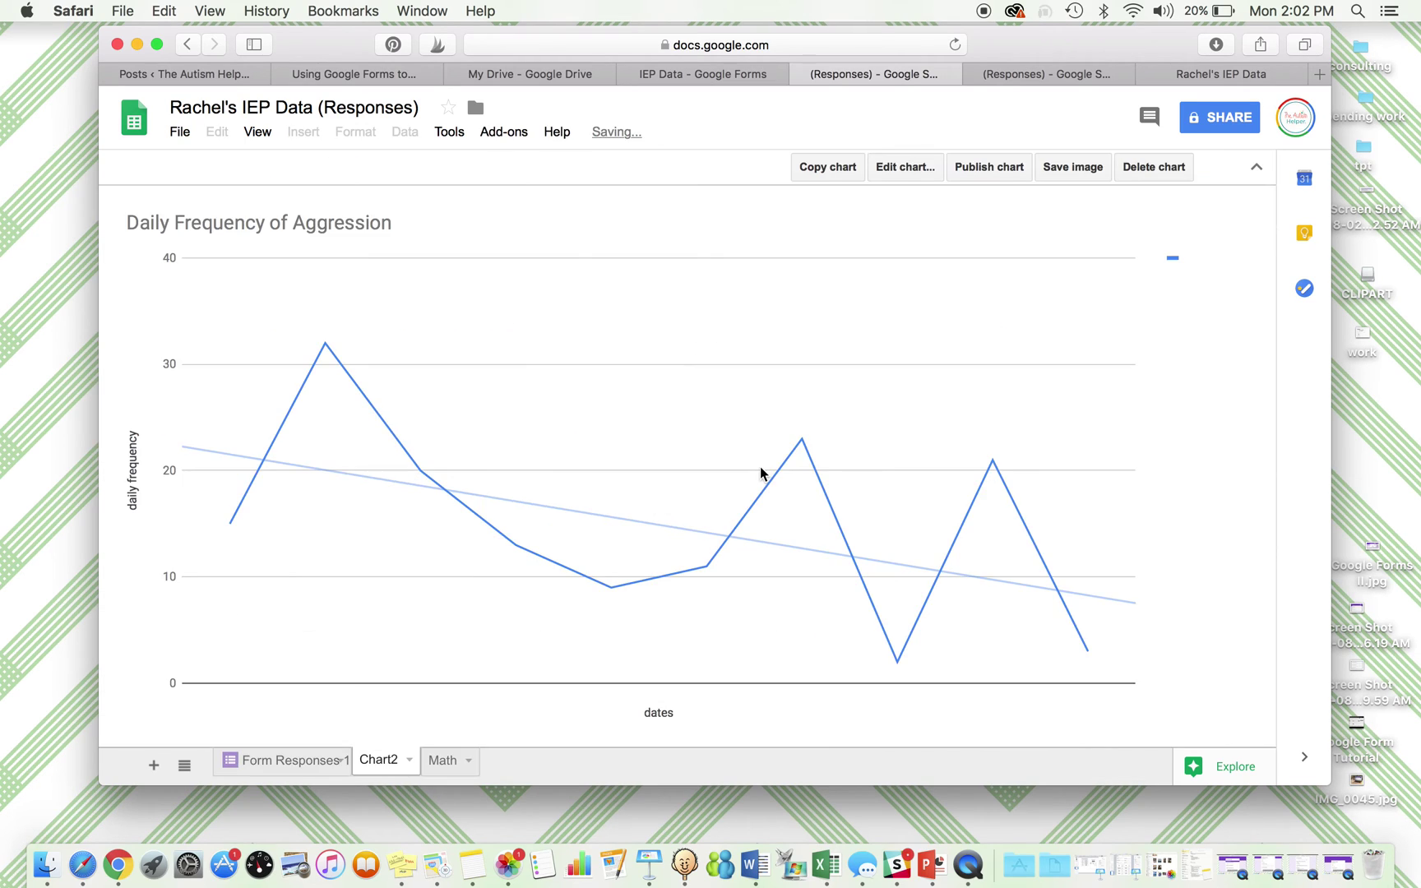
double_click(379, 763)
type("aggression")
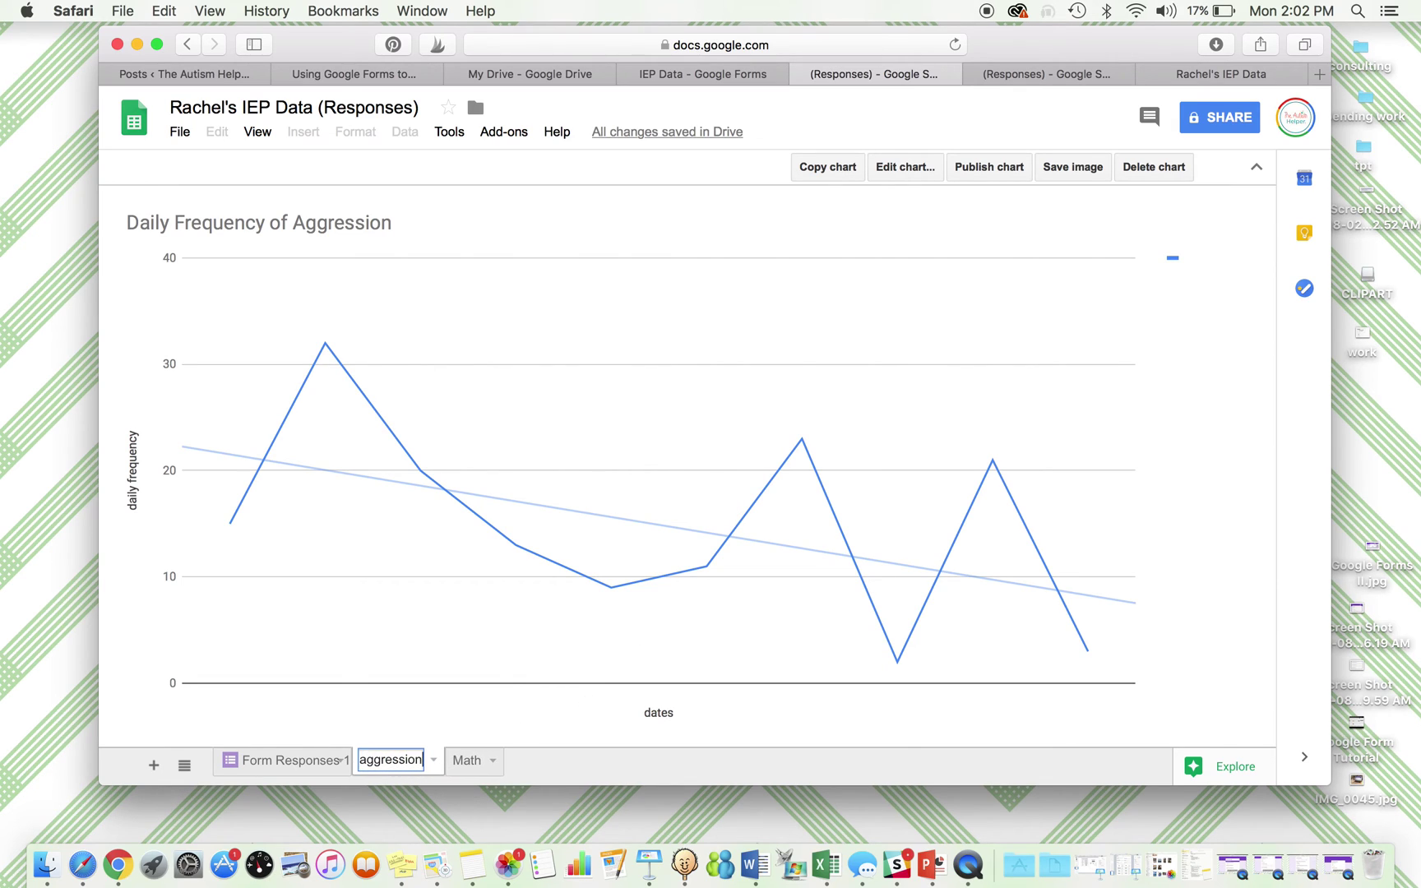
key("Return")
left_click_drag(386, 769, 494, 761)
Step: Select empty cell H12 below the aggression counts, then view the aggression sheet
left_click(288, 764)
left_click(522, 475)
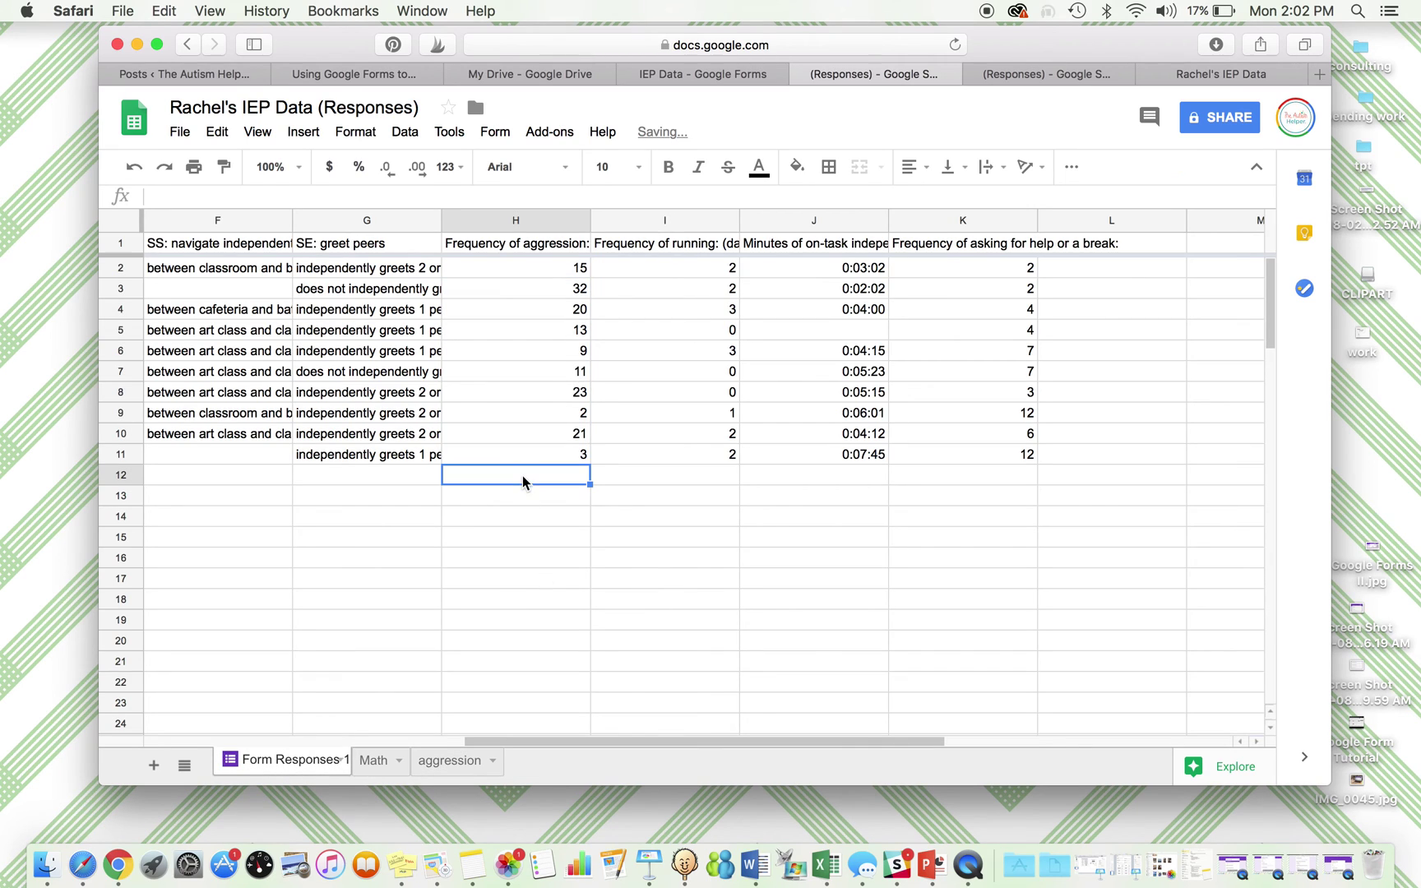
left_click(458, 765)
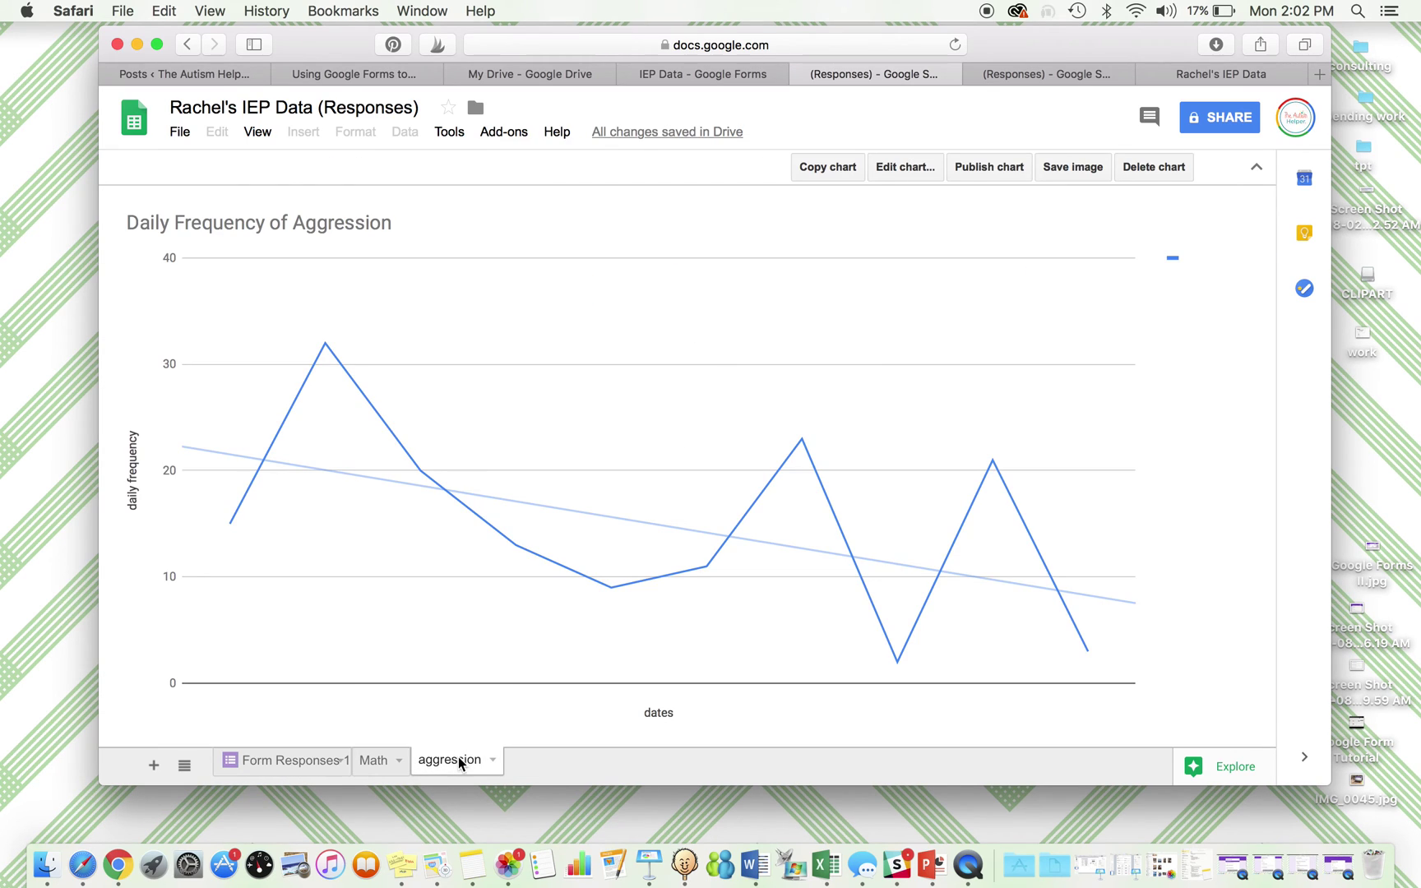
Step: Enter aggression counts 0, 0, 2, 12, 5, 3 down column H from H12 and check the aggression chart
left_click(315, 769)
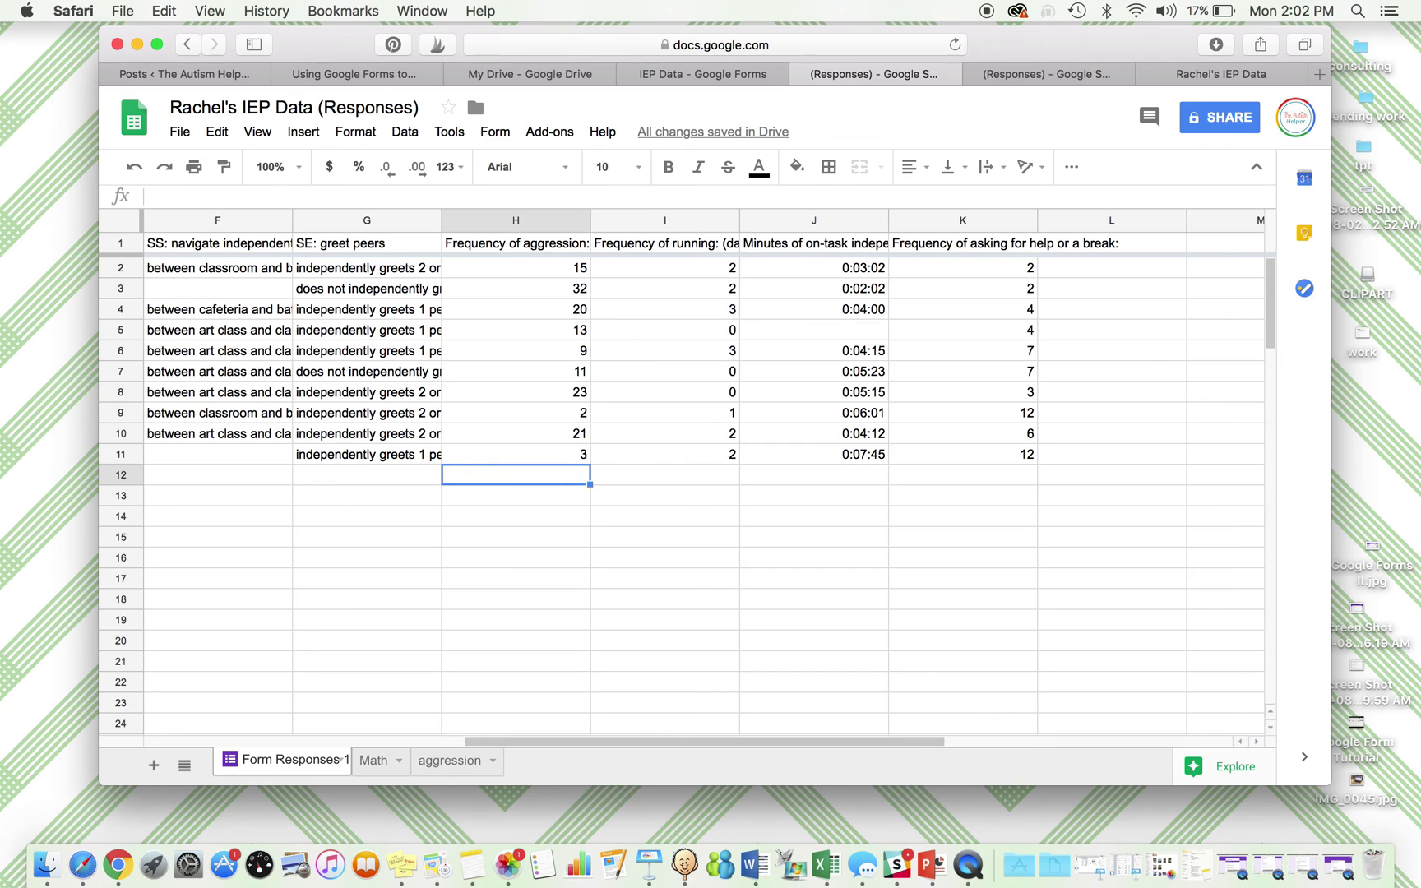
type("0")
key("Return")
type("0")
key("Return")
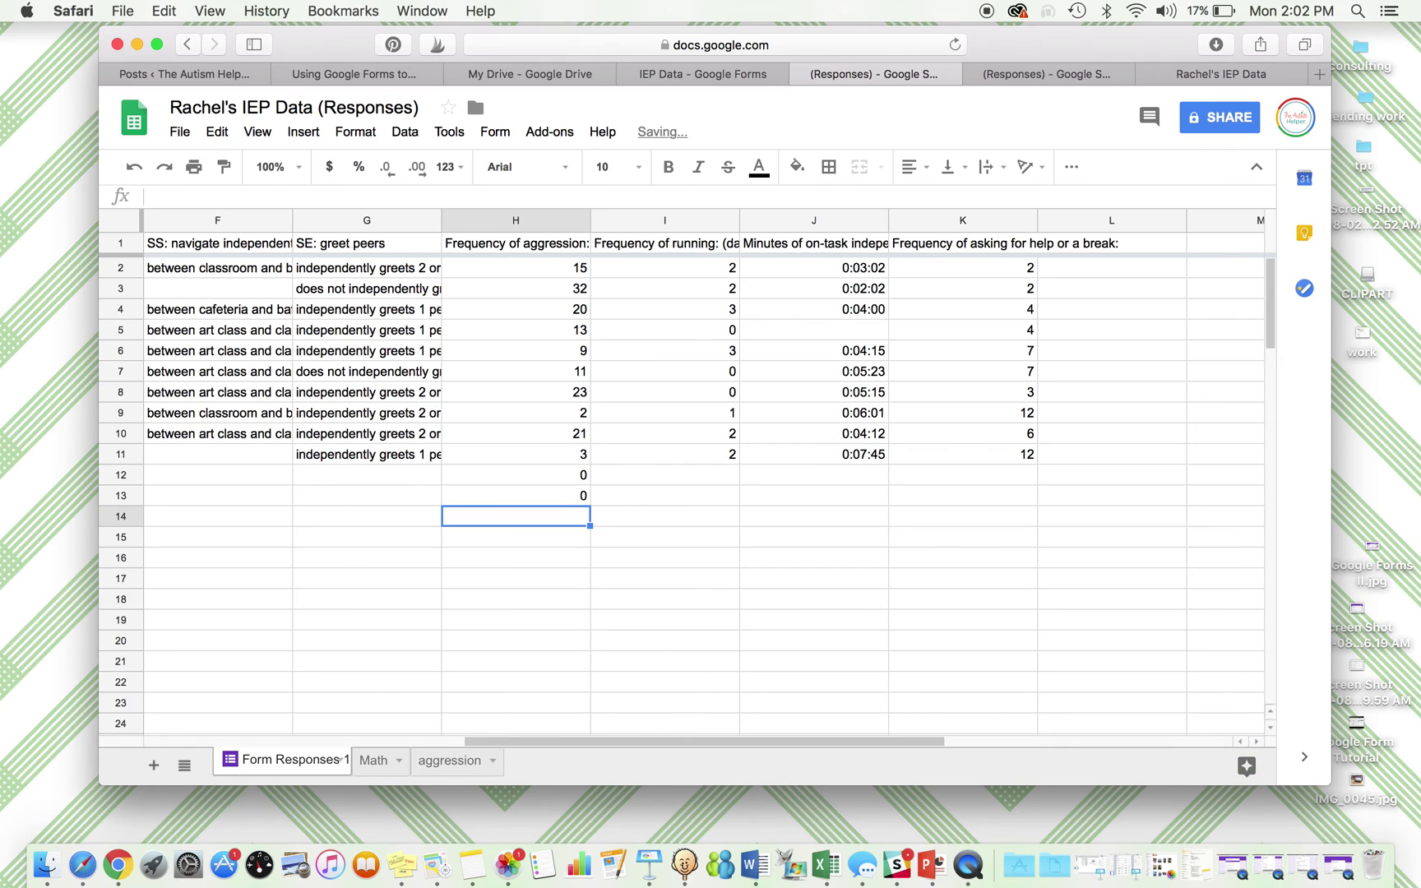
type("2")
key("Return")
type("12")
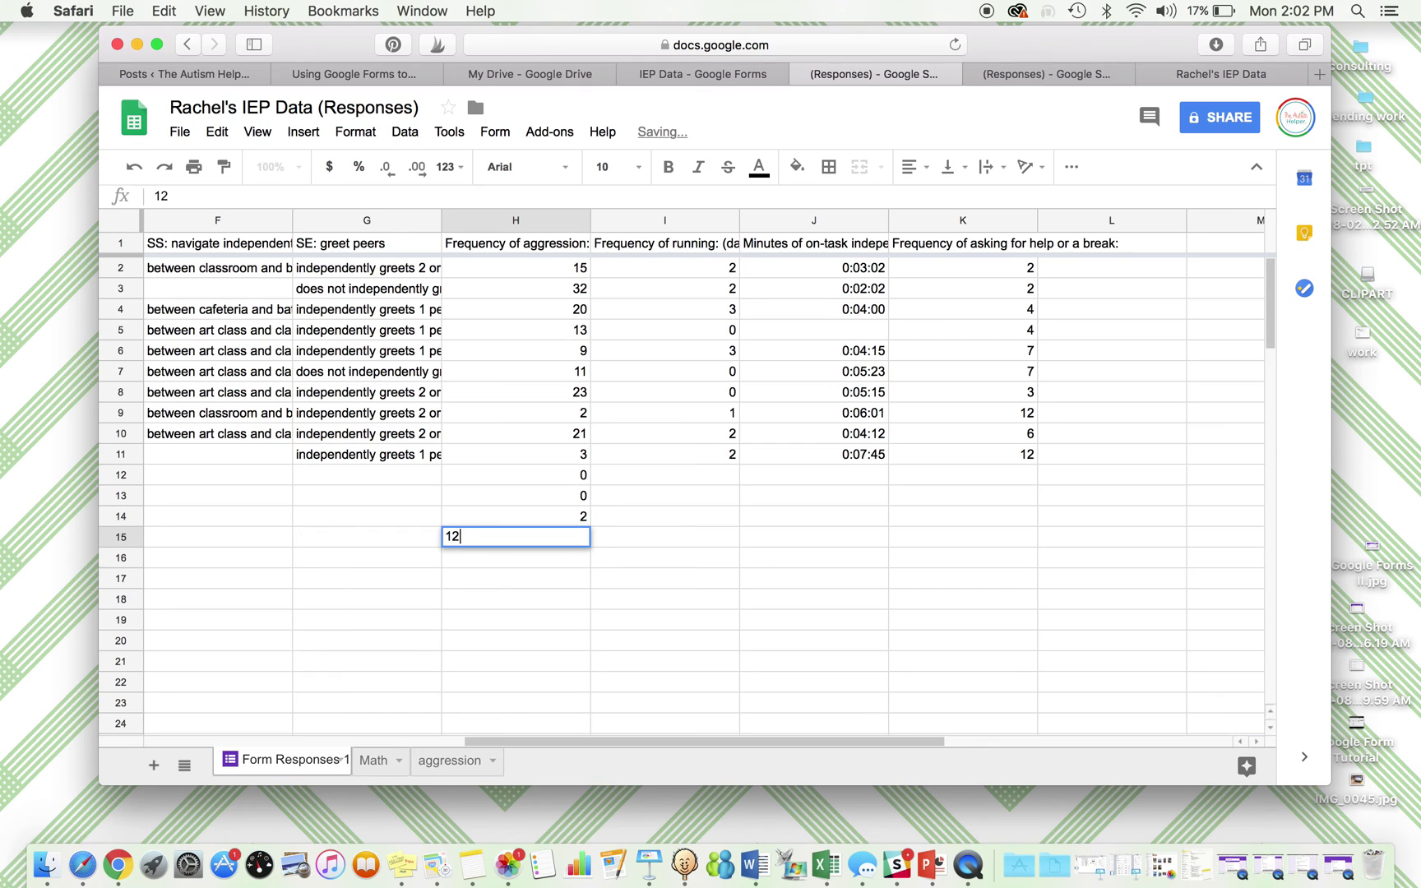
key("Return")
type("5")
key("Return")
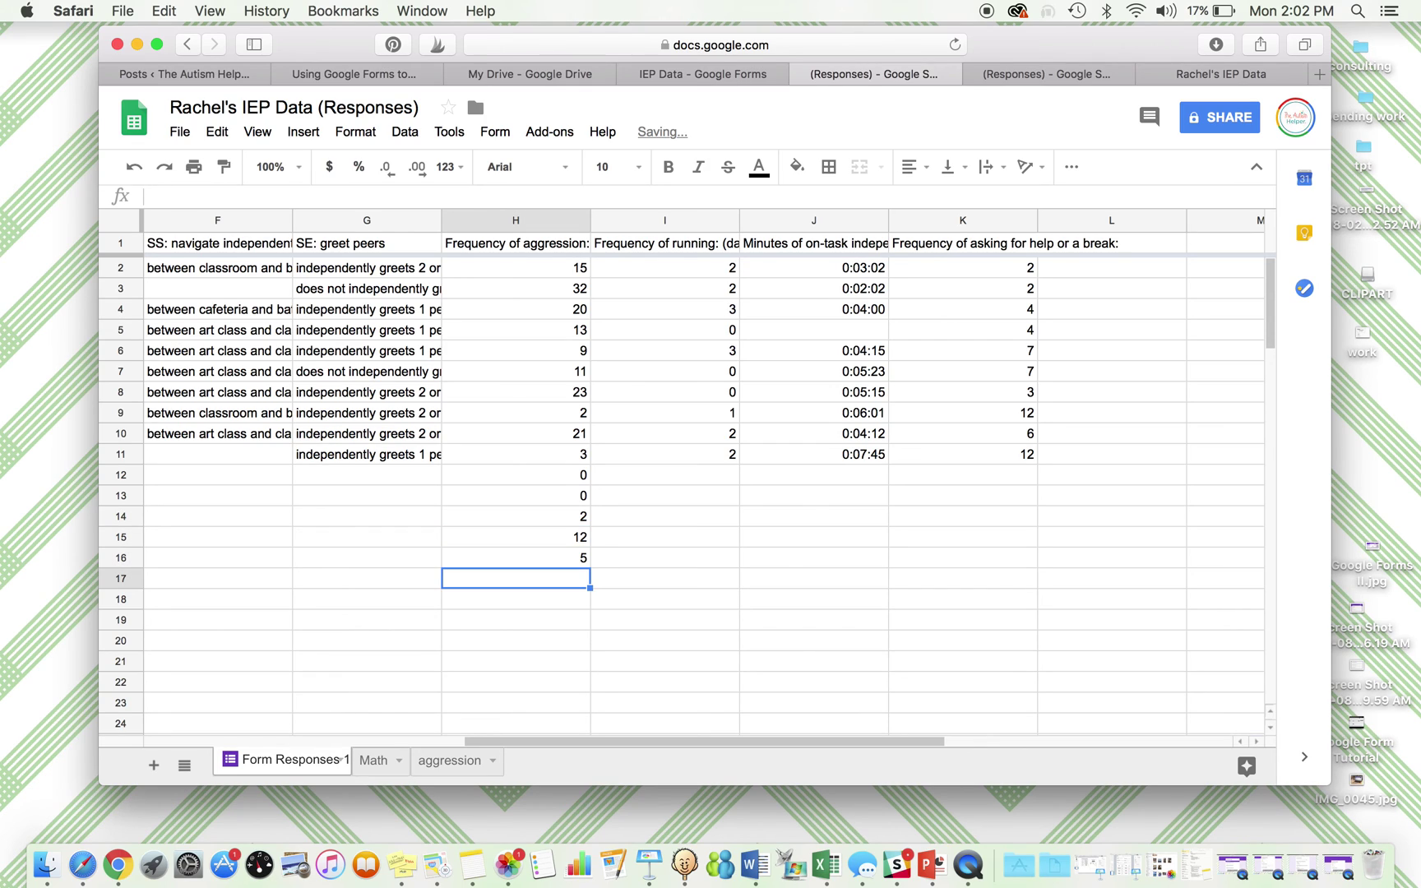
type("3")
left_click(455, 761)
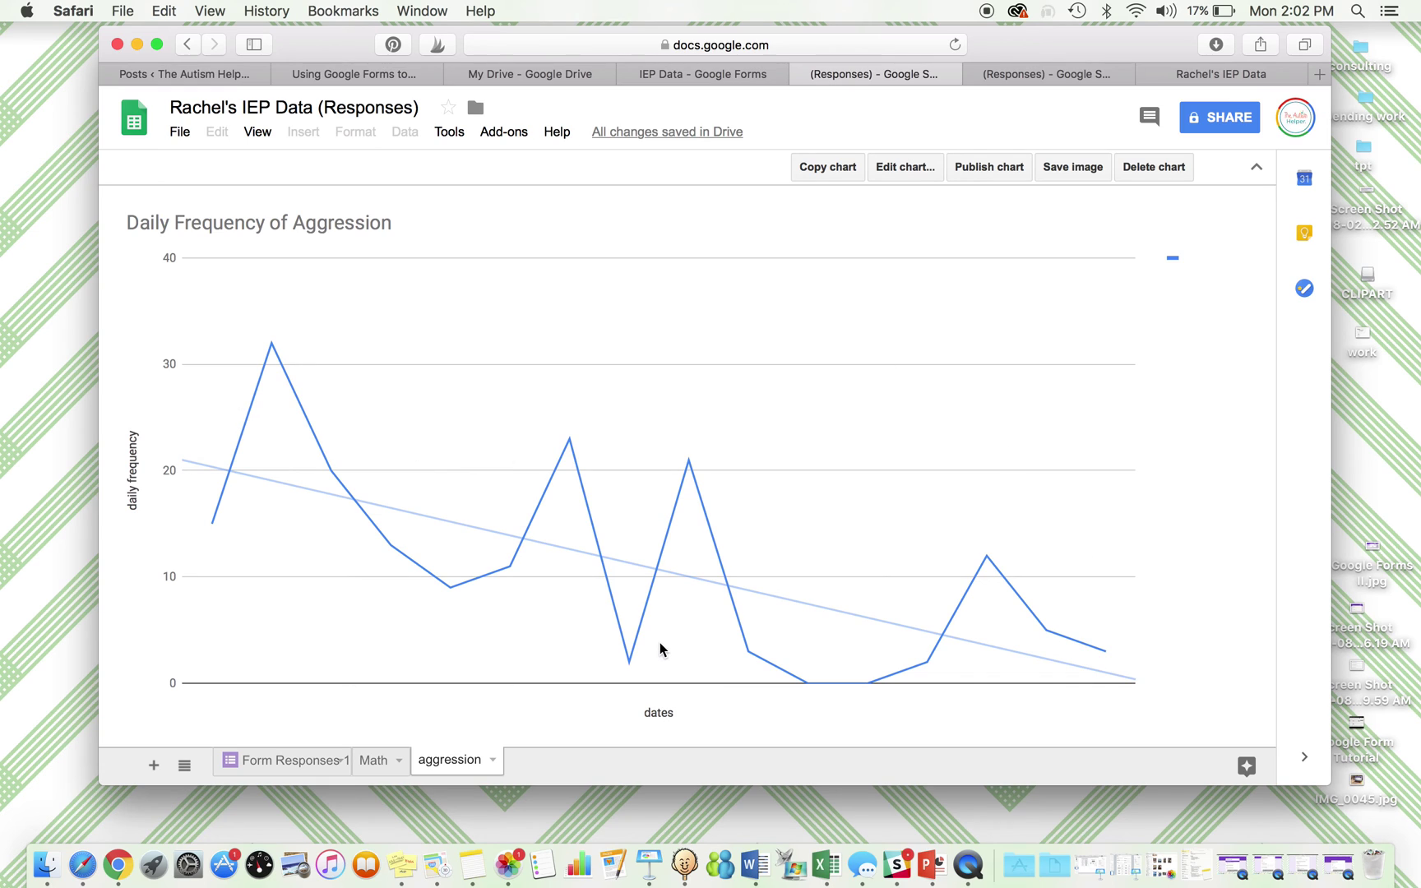
left_click(310, 765)
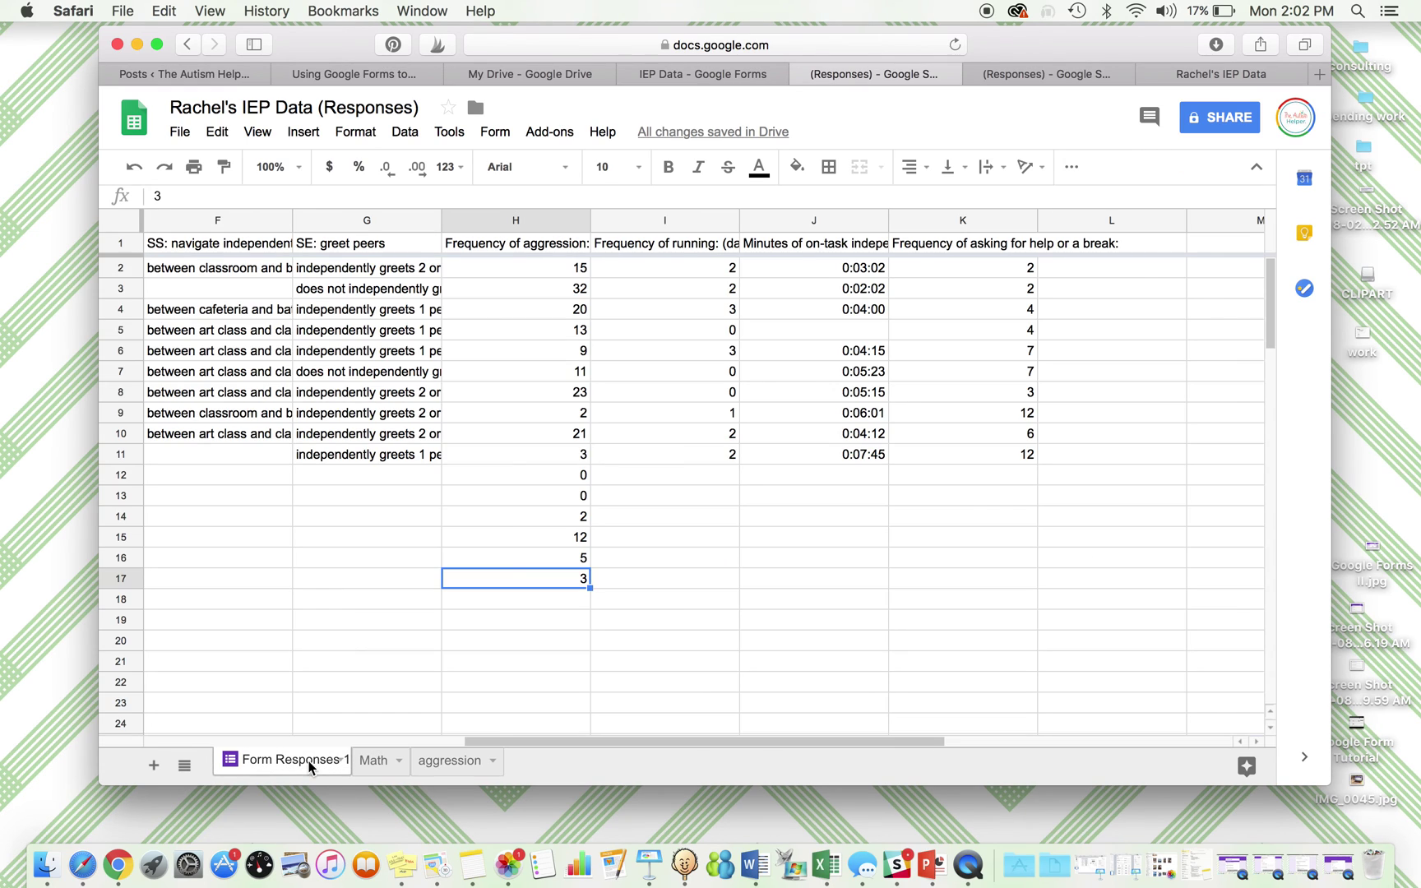
left_click(450, 761)
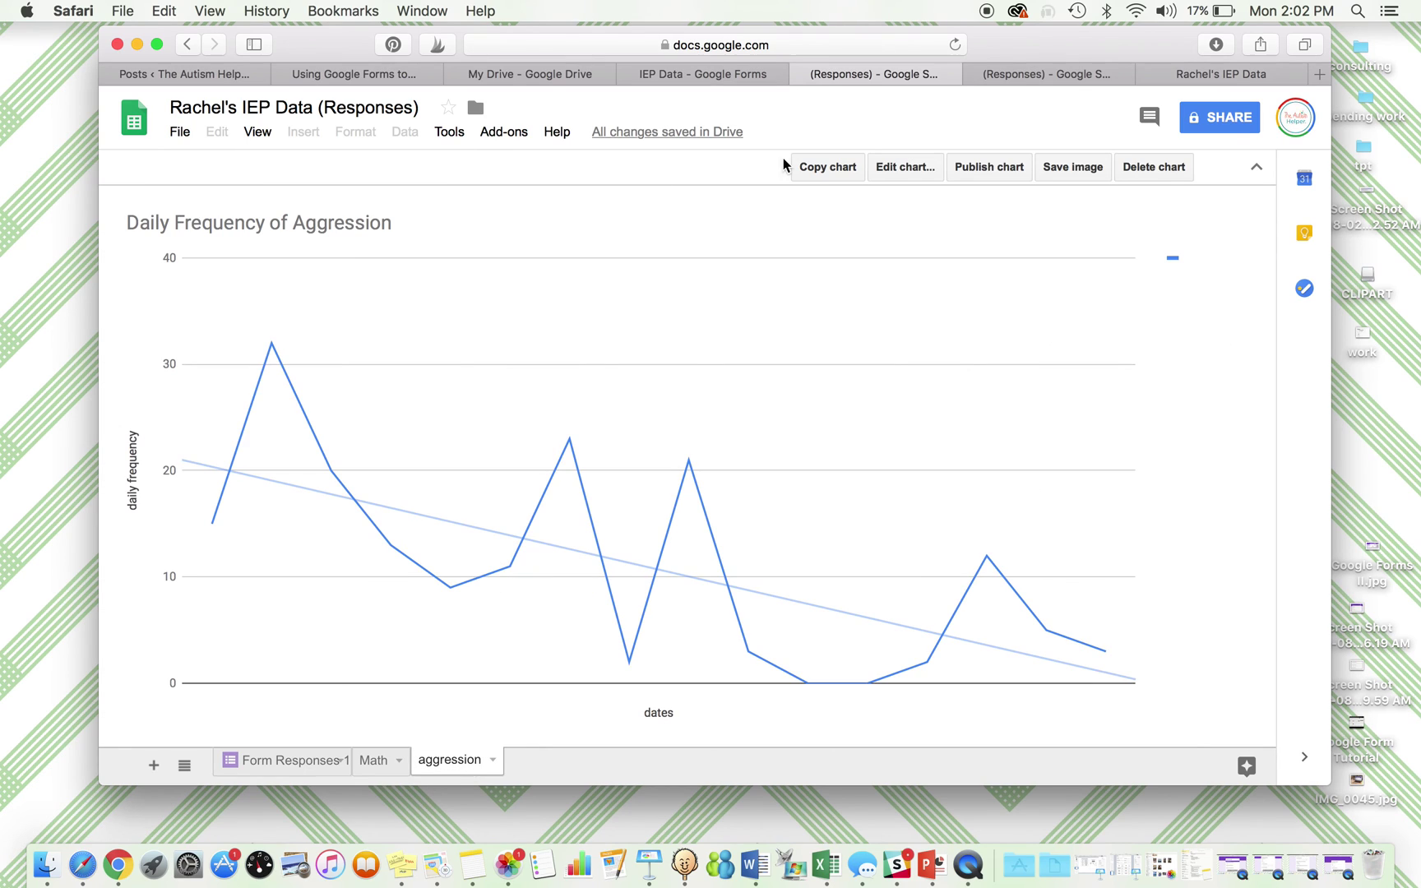
left_click(374, 765)
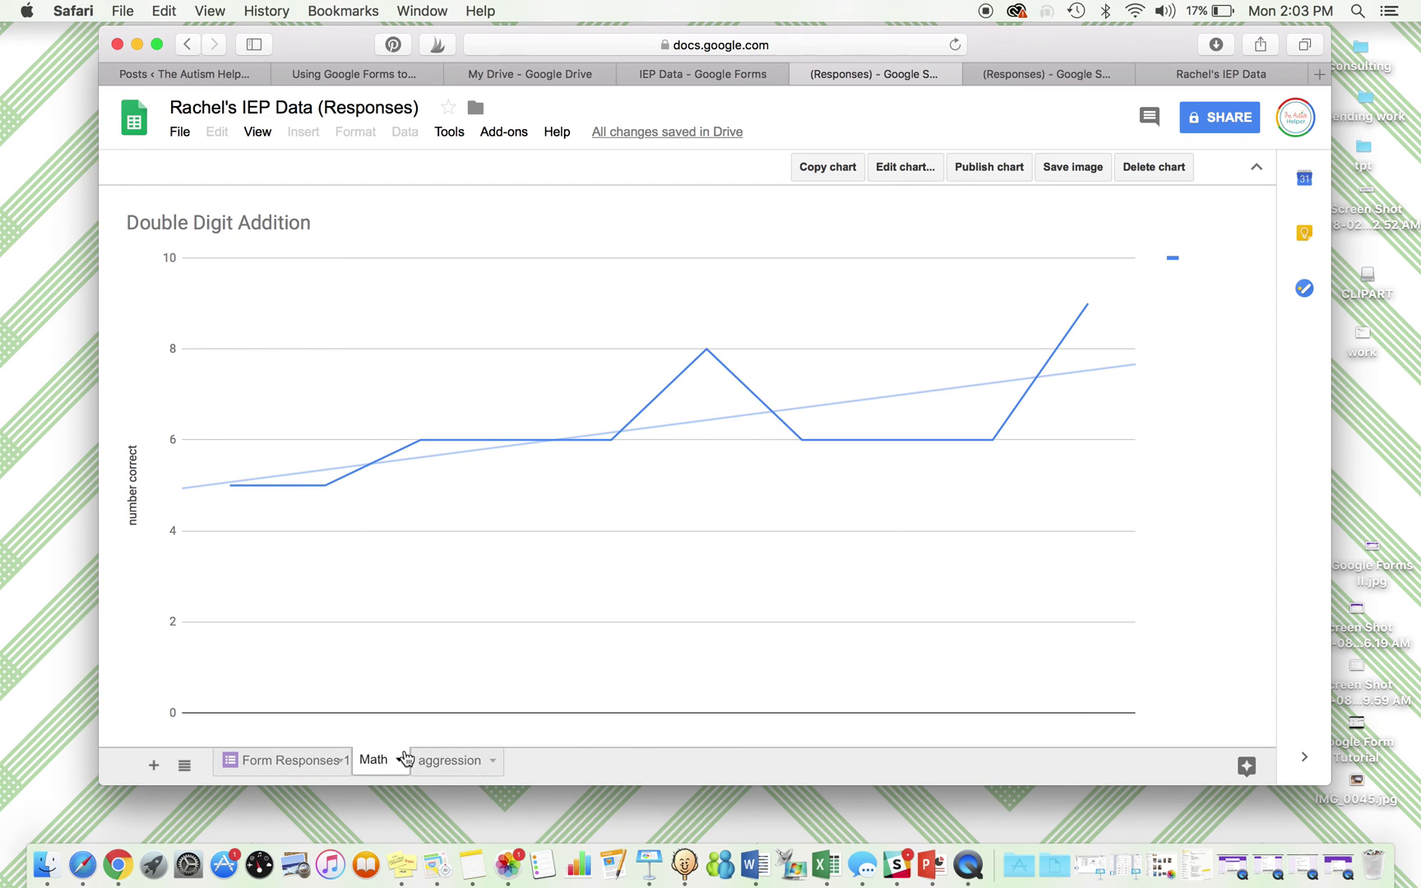
left_click(292, 760)
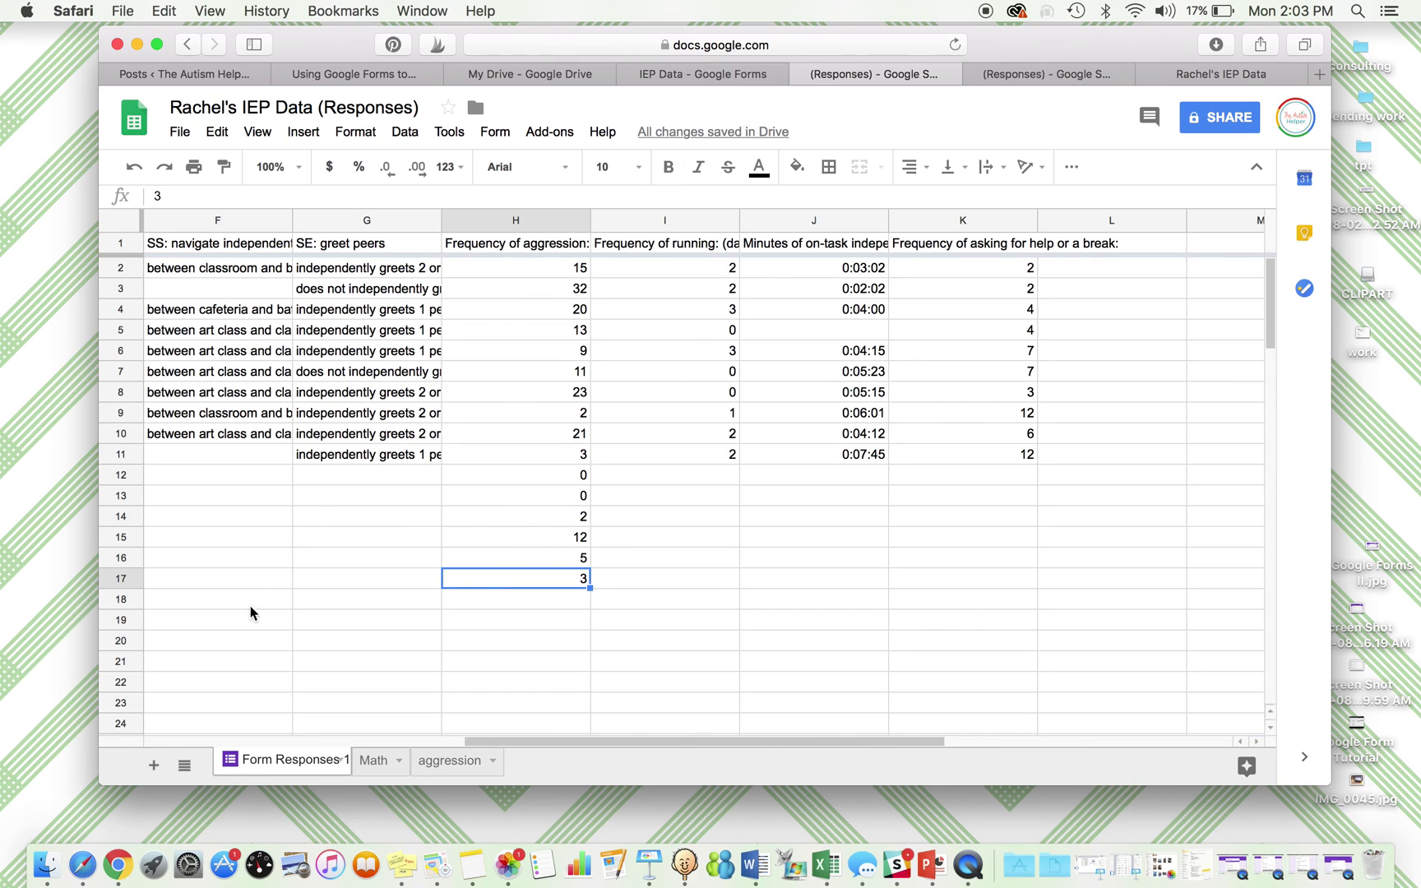
left_click(726, 73)
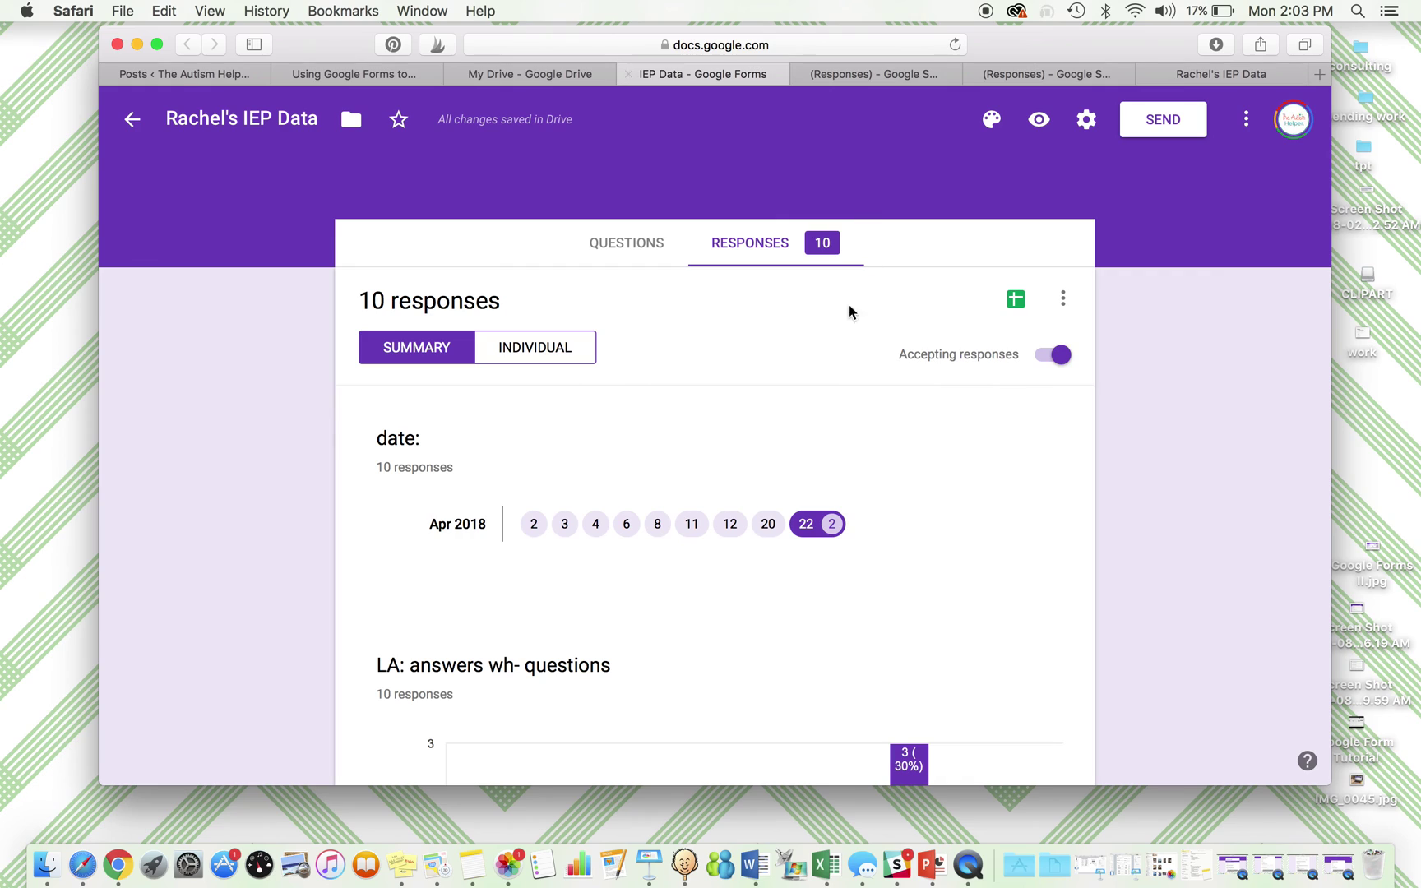